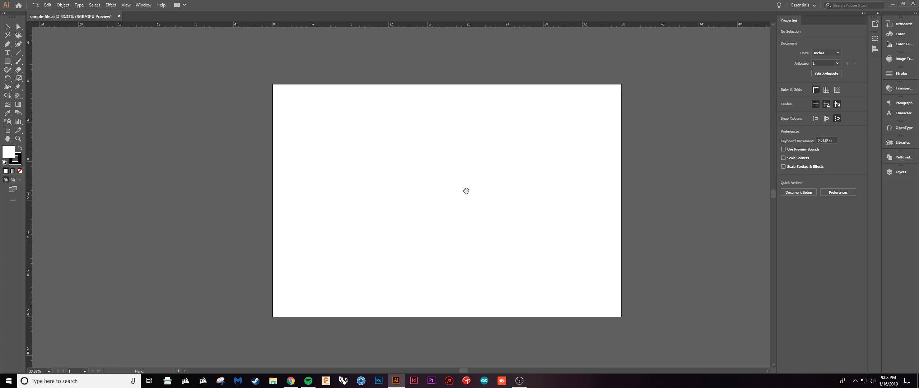
pyautogui.moveTo(465, 191); pyautogui.dragTo(442, 178)
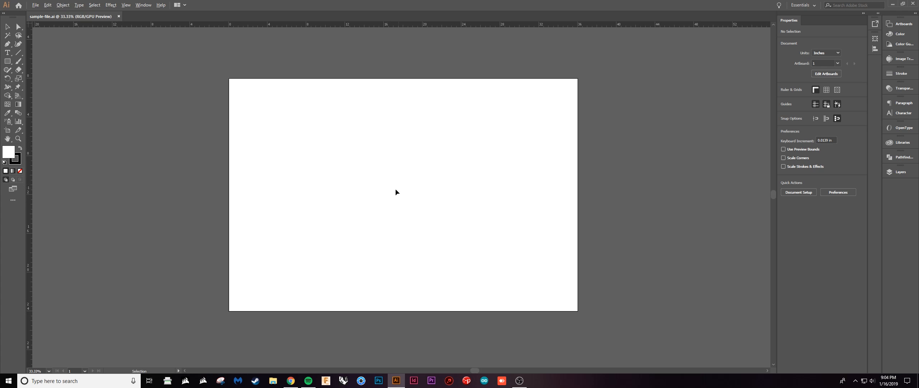
pyautogui.scroll(2, 392, 190)
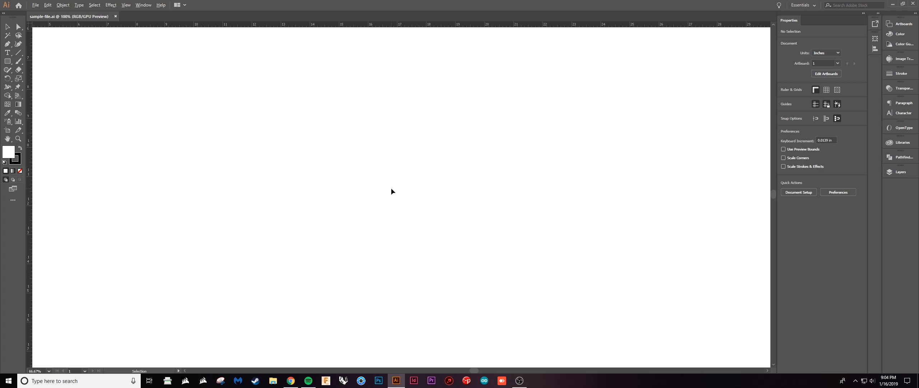
pyautogui.scroll(-3, 391, 190)
pyautogui.scroll(1, 390, 190)
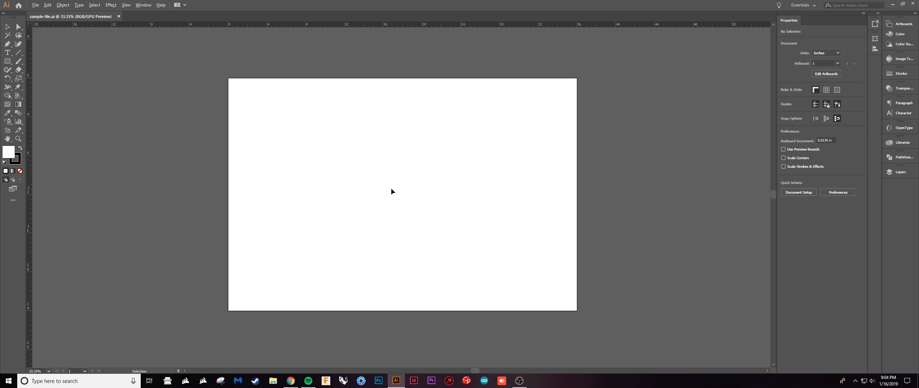
pyautogui.scroll(-1, 391, 190)
pyautogui.moveTo(390, 191); pyautogui.dragTo(480, 213)
pyautogui.moveTo(542, 214); pyautogui.dragTo(500, 199)
pyautogui.scroll(1, 441, 221)
pyautogui.scroll(-1, 442, 221)
pyautogui.scroll(2, 436, 197)
pyautogui.scroll(-1, 524, 186)
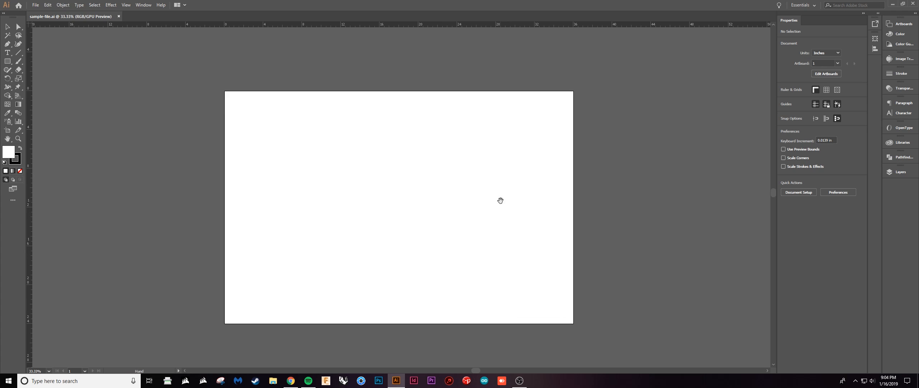
pyautogui.moveTo(426, 231); pyautogui.dragTo(444, 225)
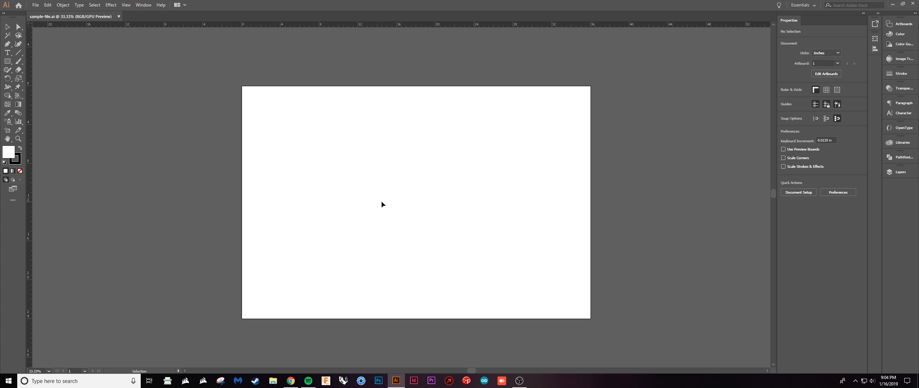
pyautogui.moveTo(431, 198); pyautogui.dragTo(468, 200)
pyautogui.scroll(1, 451, 211)
pyautogui.scroll(-1, 473, 206)
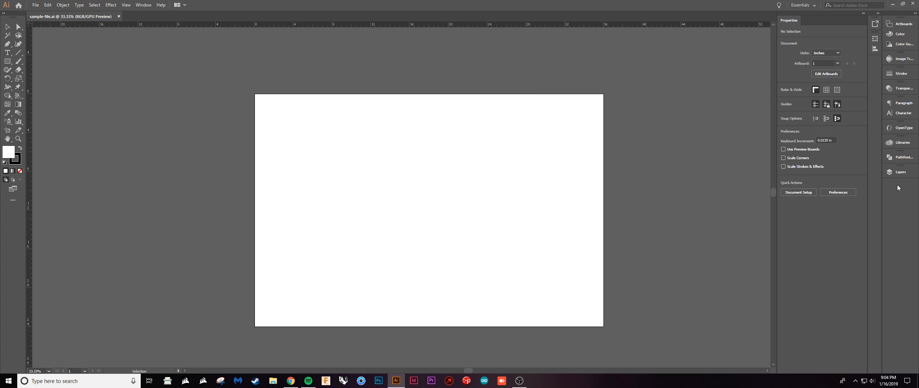
# Show the document's layers and add three new layers above Layer 1.
pyautogui.click(894, 172)
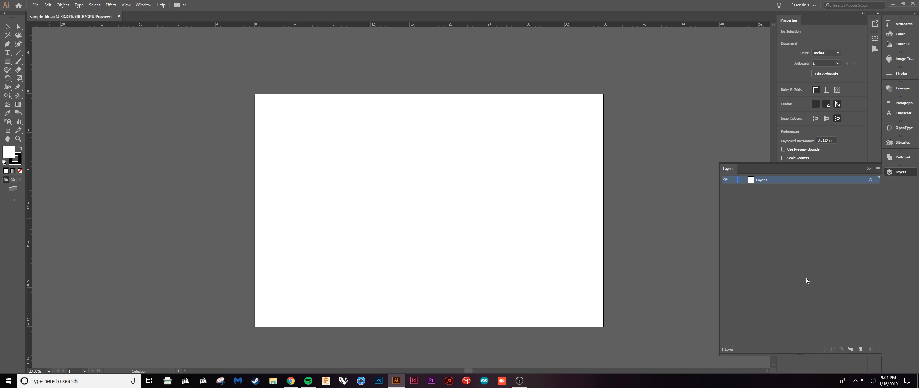
pyautogui.click(853, 303)
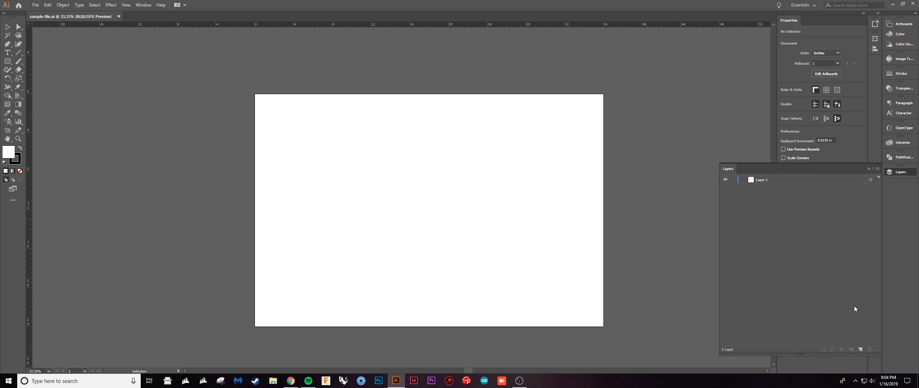
pyautogui.click(861, 349)
pyautogui.click(861, 348)
pyautogui.click(862, 349)
pyautogui.click(812, 294)
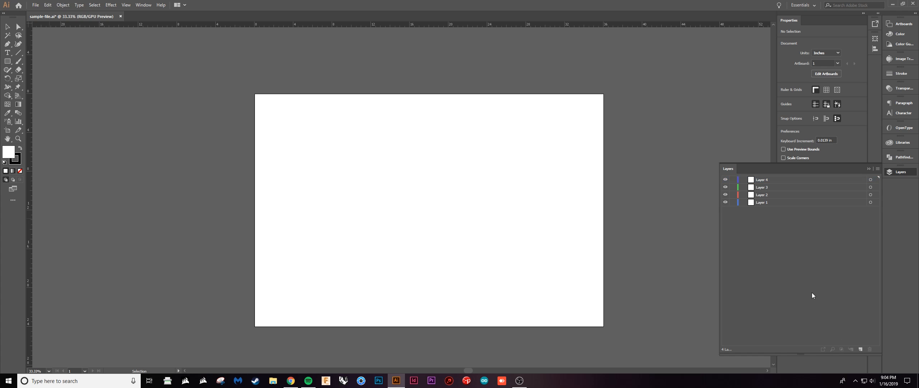
# Rename the topmost layer as Etch and Layer 3 below it as Cut.
pyautogui.doubleClick(766, 178)
pyautogui.write('Etch')
pyautogui.press('Return')
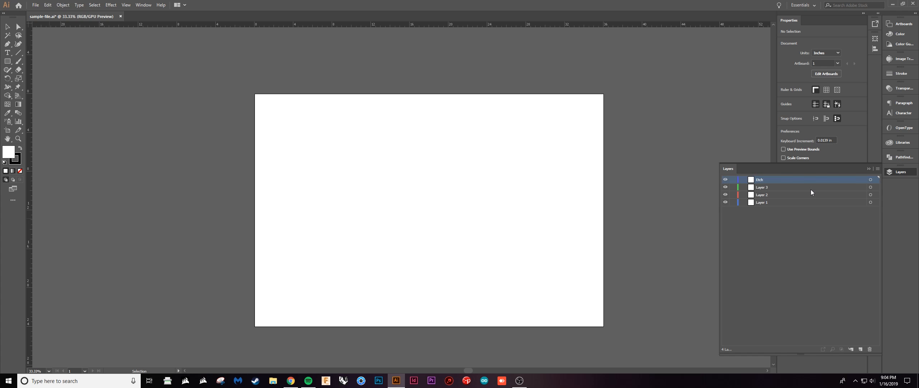
pyautogui.doubleClick(770, 186)
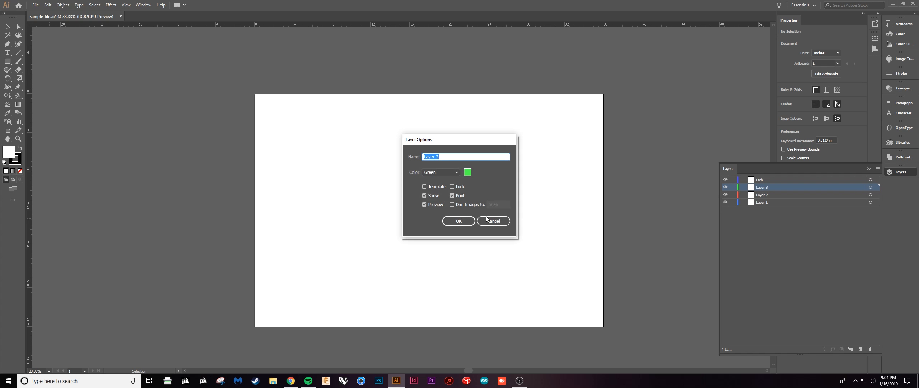
pyautogui.click(492, 221)
pyautogui.doubleClick(765, 187)
pyautogui.write('C')
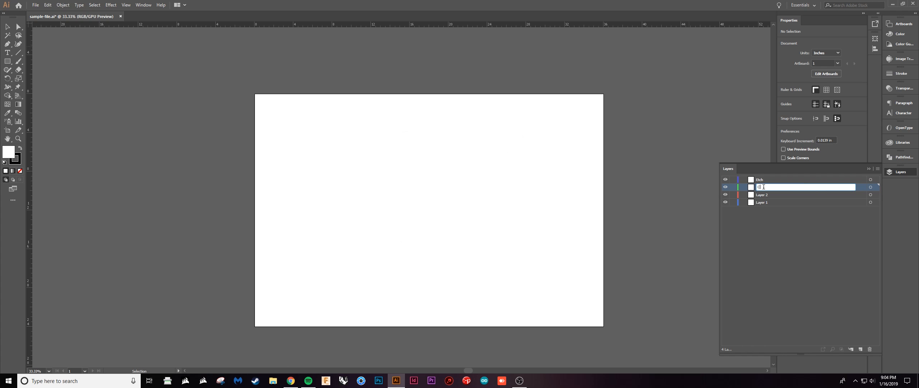
pyautogui.write('ut')
# Rename Layer 2 as Work.
pyautogui.doubleClick(763, 194)
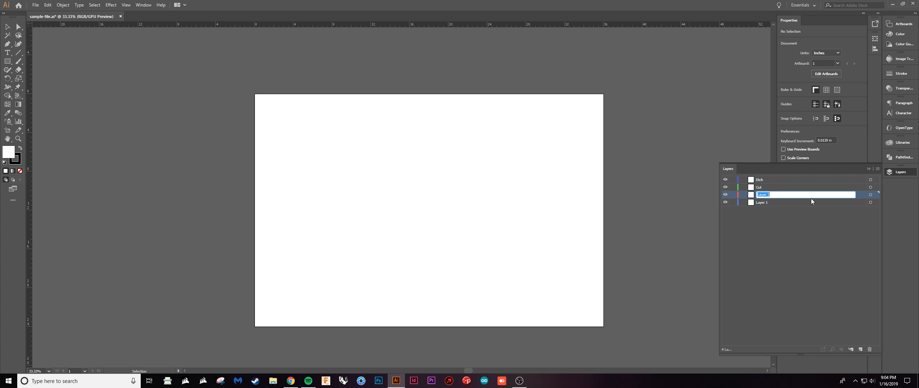
pyautogui.write('Work')
pyautogui.press('Return')
# Move the Work layer to the top of the layer stack and lock the Etch and Cut layers.
pyautogui.moveTo(795, 187); pyautogui.dragTo(795, 176)
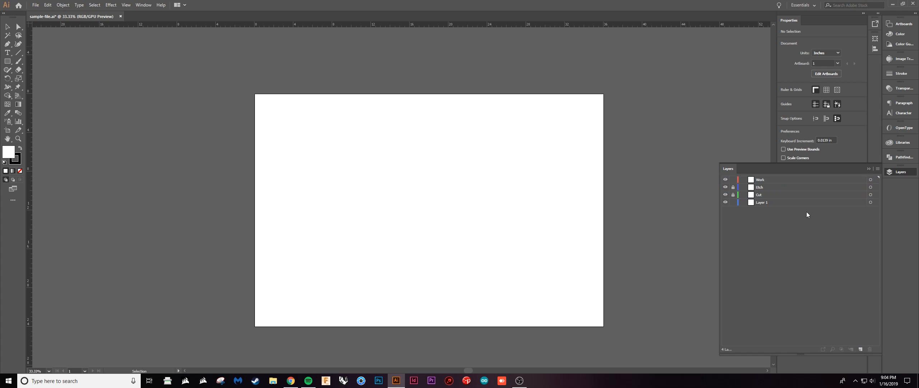
pyautogui.click(771, 203)
pyautogui.click(773, 227)
# Switch to Chrome to check the assignment brief for the required layers, and return to Illustrator.
pyautogui.click(290, 381)
pyautogui.click(297, 298)
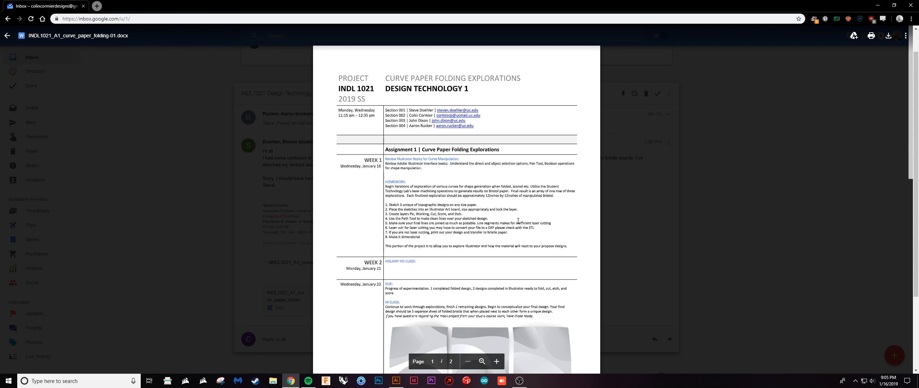
pyautogui.click(878, 5)
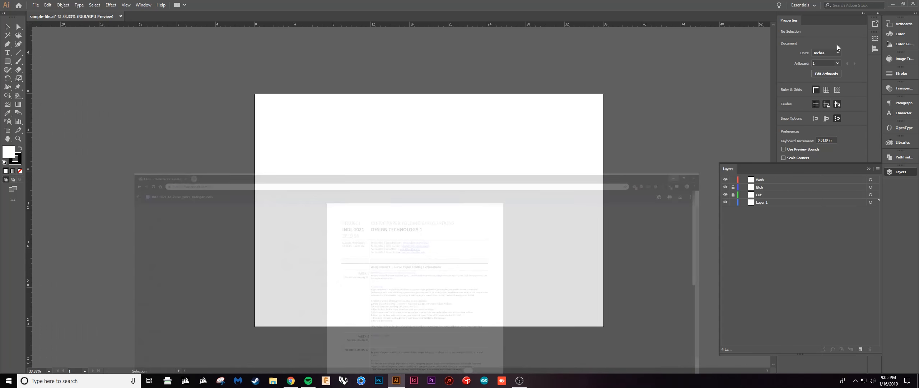
# Rename Layer 1 at the bottom of the layer stack as Reference.
pyautogui.doubleClick(762, 201)
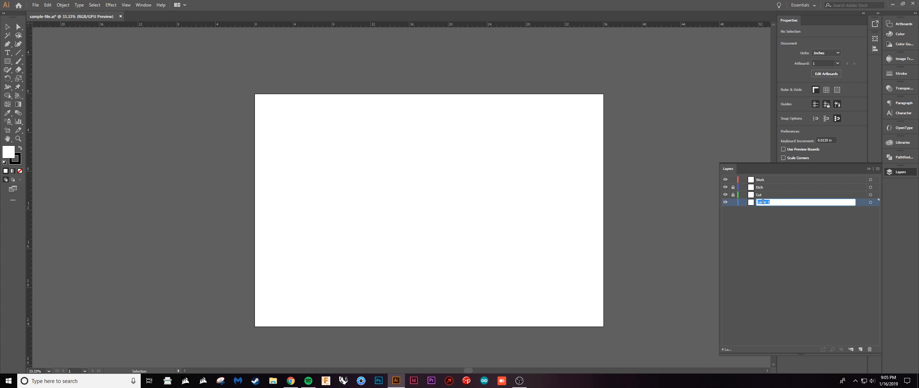
pyautogui.write('Reference')
pyautogui.press('Return')
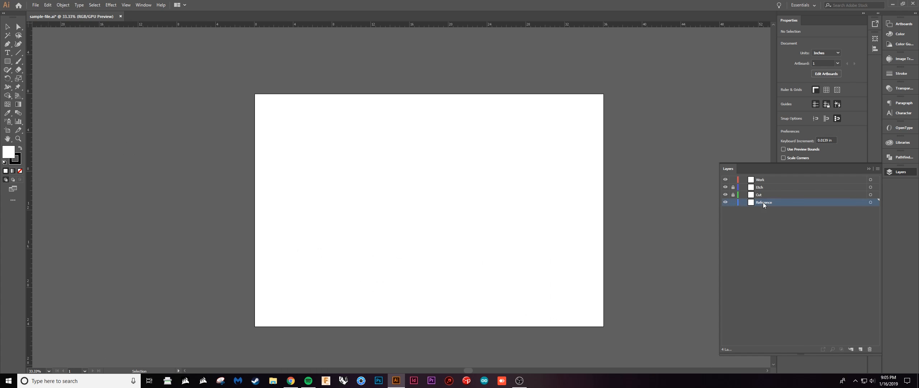
pyautogui.click(743, 213)
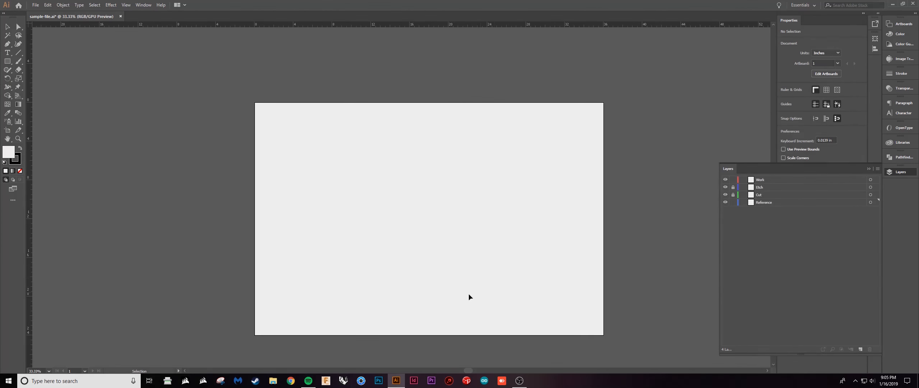
# Place the sketch photo IMG_20190116_111608.jpg from the OneDrive Desktop folder onto the artboard in the Reference layer.
pyautogui.moveTo(466, 264); pyautogui.dragTo(460, 255)
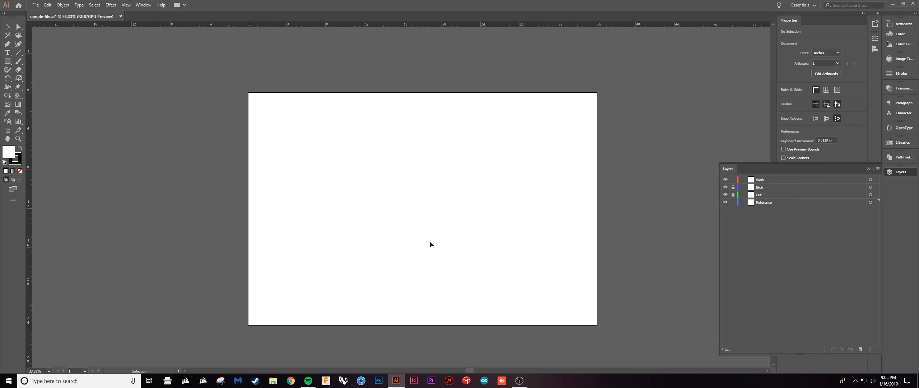
pyautogui.click(35, 5)
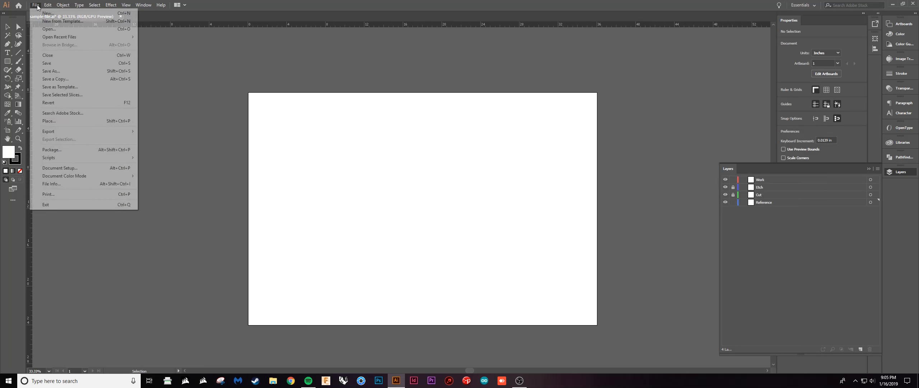
pyautogui.click(74, 120)
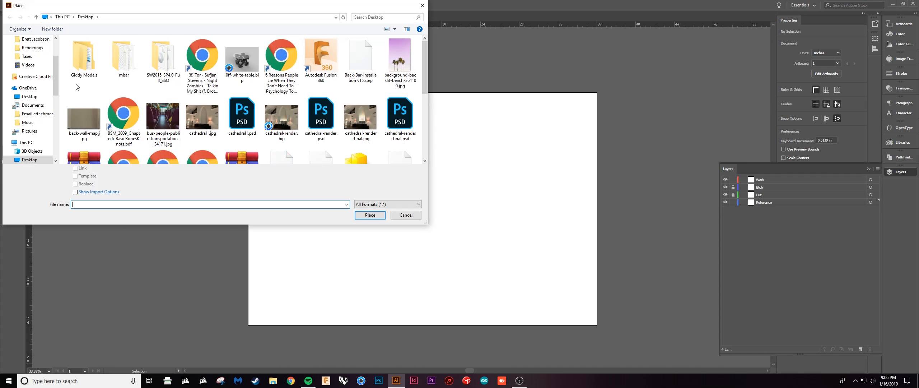
pyautogui.click(34, 96)
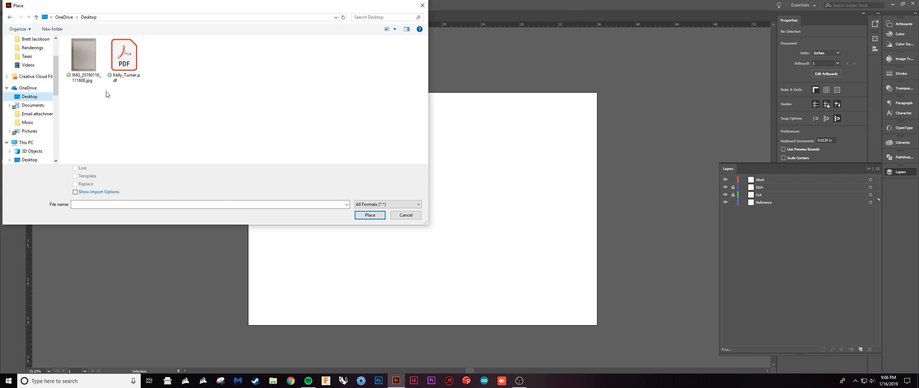
pyautogui.click(94, 74)
pyautogui.click(370, 215)
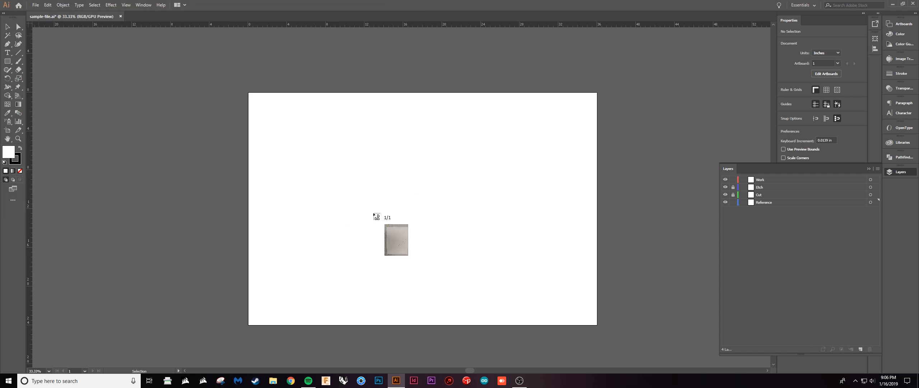
pyautogui.click(423, 177)
# Rotate the placed sketch photo 90° and scale it to about 20.15 by 15.11 in, centred on the artboard.
pyautogui.moveTo(582, 254); pyautogui.dragTo(412, 141)
pyautogui.scroll(2, 485, 188)
pyautogui.scroll(-4, 485, 188)
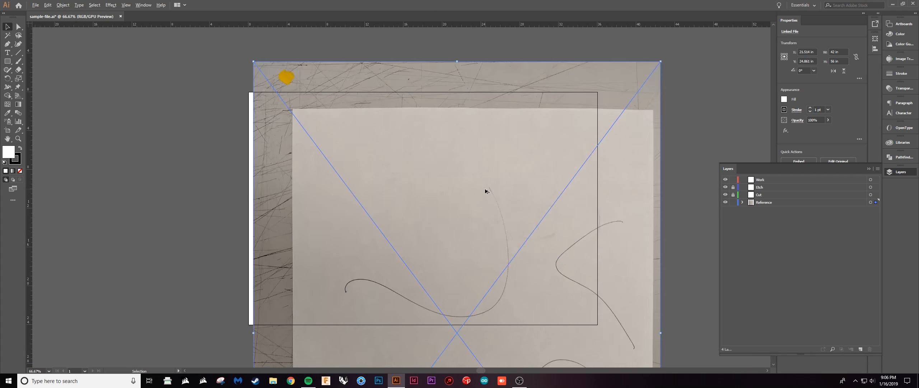
pyautogui.moveTo(577, 122); pyautogui.dragTo(370, 169)
pyautogui.moveTo(606, 364); pyautogui.dragTo(461, 255)
pyautogui.scroll(2, 445, 212)
pyautogui.moveTo(434, 198); pyautogui.dragTo(547, 186)
pyautogui.moveTo(578, 303); pyautogui.dragTo(519, 256)
pyautogui.moveTo(476, 200); pyautogui.dragTo(516, 200)
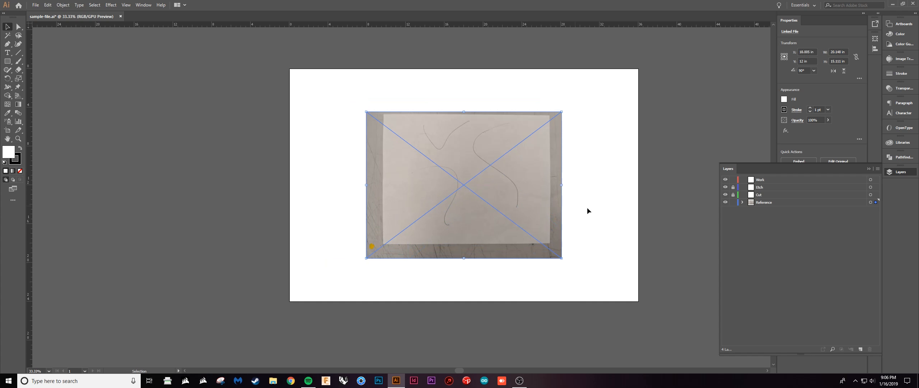
# Deselect the sketch photo and lock the Reference layer.
pyautogui.moveTo(596, 207); pyautogui.dragTo(568, 230)
pyautogui.click(568, 230)
pyautogui.scroll(1, 535, 232)
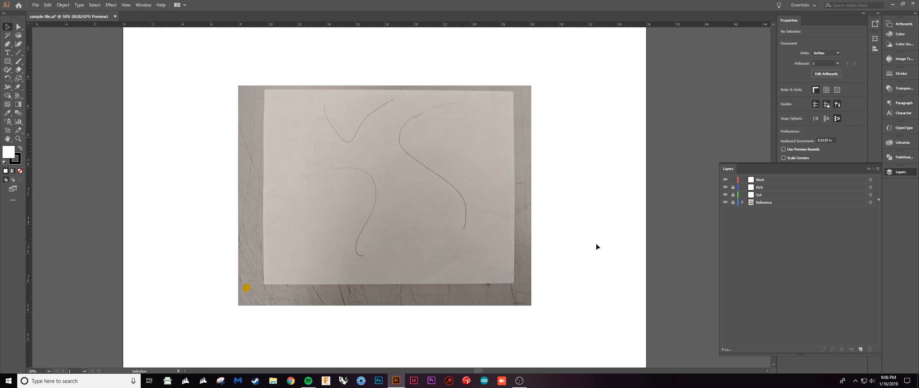
pyautogui.moveTo(572, 235); pyautogui.dragTo(583, 246)
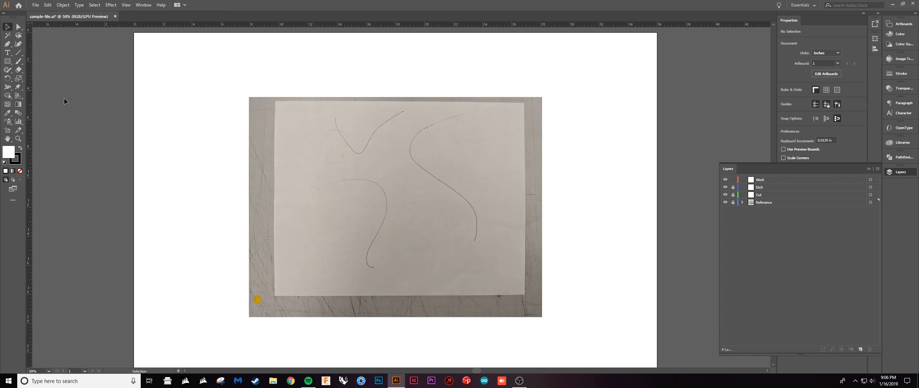
# Create a 12 by 12 in rectangle on the Work layer.
pyautogui.click(7, 64)
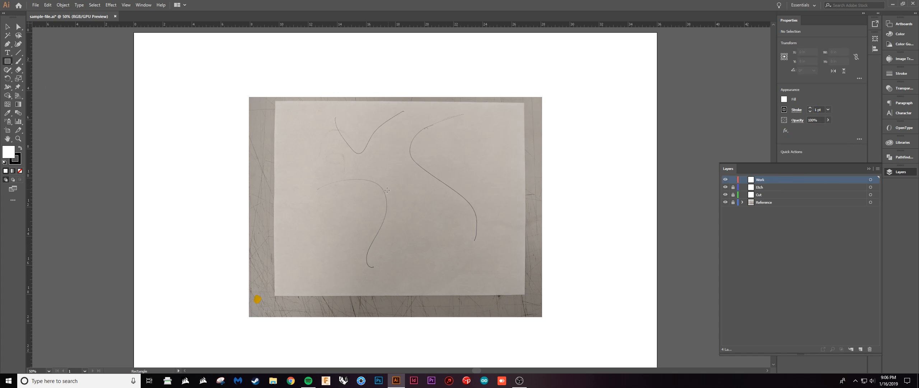
pyautogui.click(401, 185)
pyautogui.write('12')
pyautogui.press('Tab')
pyautogui.write('12')
pyautogui.press('Return')
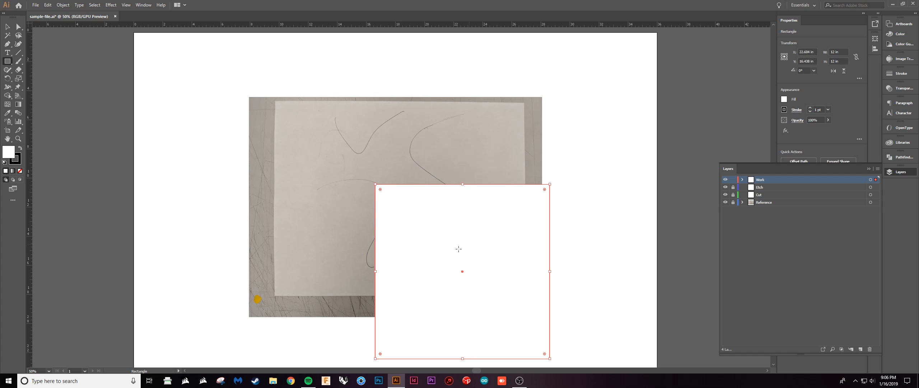
# Remove the square's fill and move the outline over the curves on the sketch photo.
pyautogui.press('v')
pyautogui.click(20, 171)
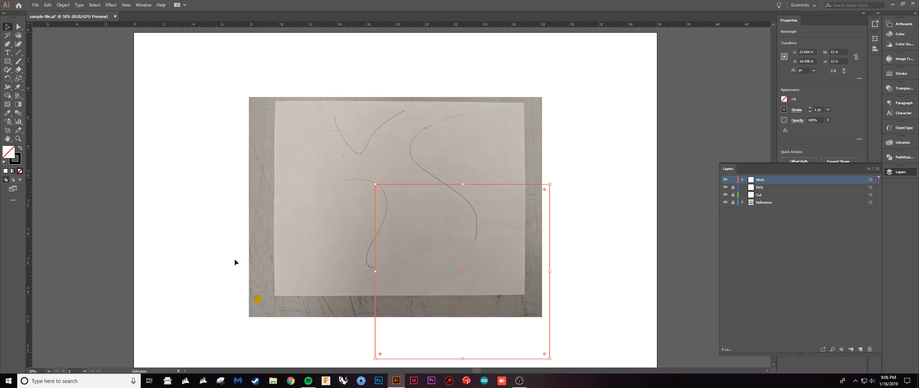
pyautogui.moveTo(550, 240); pyautogui.dragTo(488, 162)
pyautogui.click(571, 213)
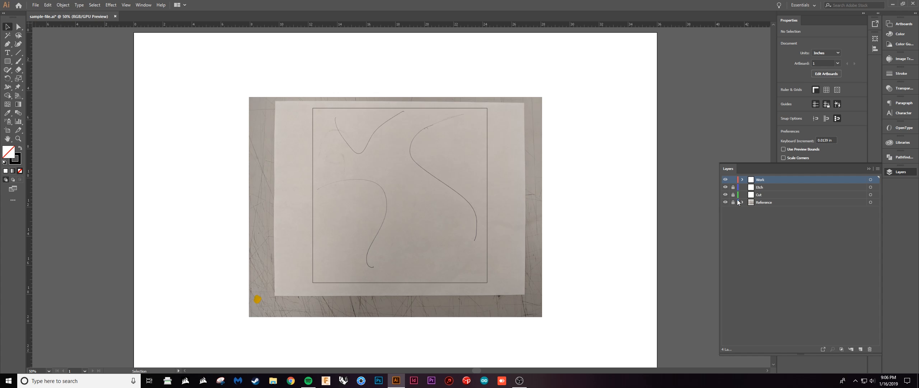
# Unlock the Reference layer and enlarge the sketch photo to about 25.90 by 19.43 in, shifting it beneath the square outline.
pyautogui.click(521, 258)
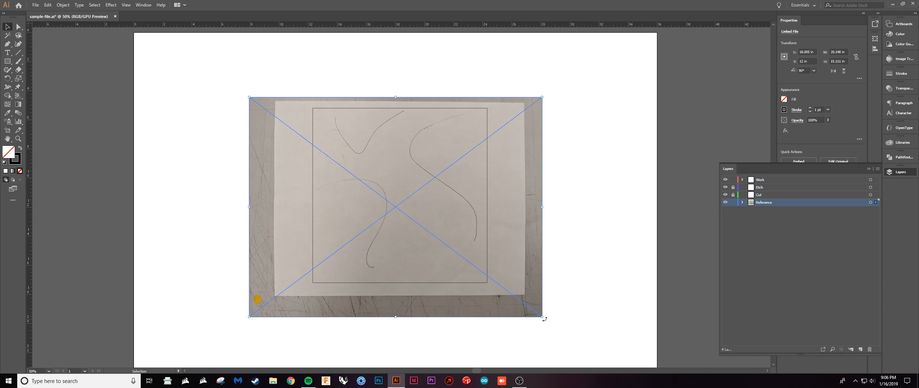
pyautogui.moveTo(542, 318); pyautogui.dragTo(608, 360)
pyautogui.moveTo(560, 293); pyautogui.dragTo(527, 276)
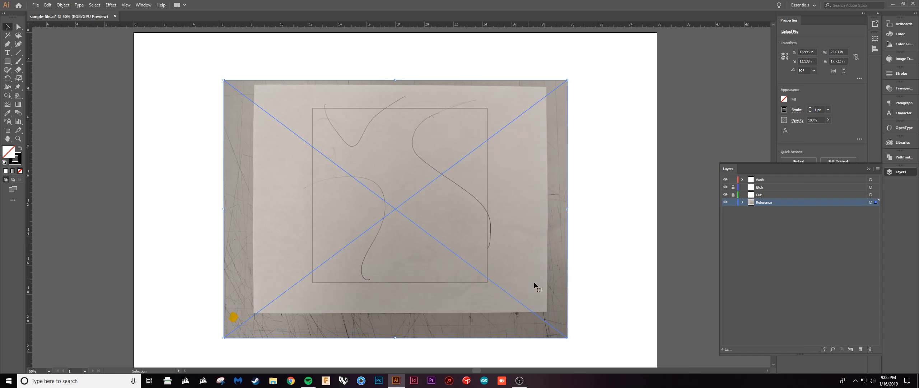
pyautogui.moveTo(567, 337); pyautogui.dragTo(601, 366)
pyautogui.moveTo(562, 290); pyautogui.dragTo(540, 296)
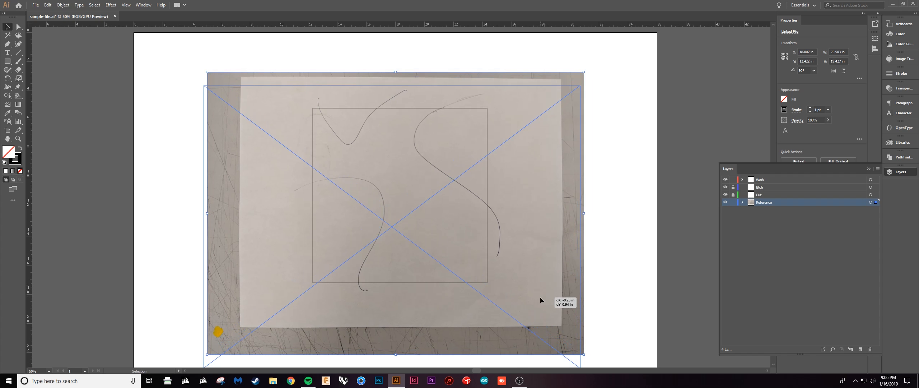
# Scale the sketch photo down to about 24.24 by 18.18 in, reposition it beneath the square and lock the Reference layer.
pyautogui.scroll(-1, 563, 277)
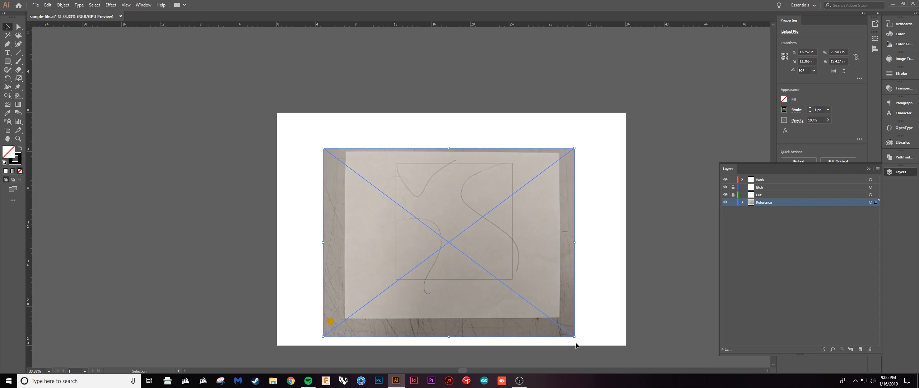
pyautogui.moveTo(575, 336); pyautogui.dragTo(543, 295)
pyautogui.moveTo(543, 295); pyautogui.dragTo(548, 295)
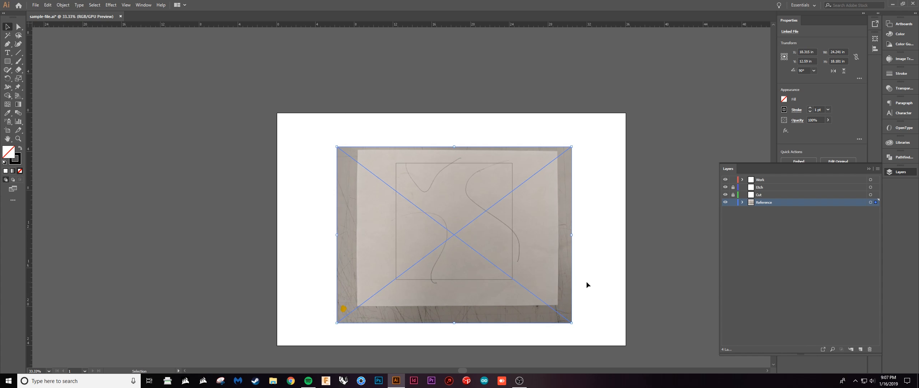
pyautogui.press('Return')
pyautogui.click(494, 246)
pyautogui.click(594, 252)
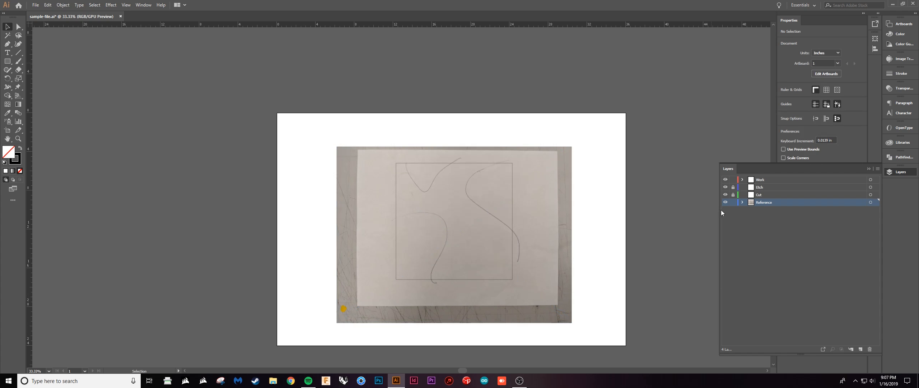
pyautogui.keyDown('alt'); pyautogui.scroll(1, 575, 277); pyautogui.keyUp('alt')
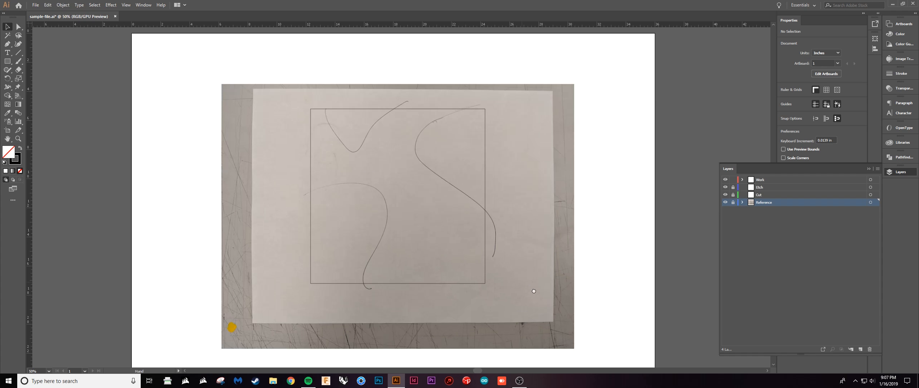
# Move the 12 in square from the Work layer to the Cut layer and lock the Cut layer.
pyautogui.click(507, 217)
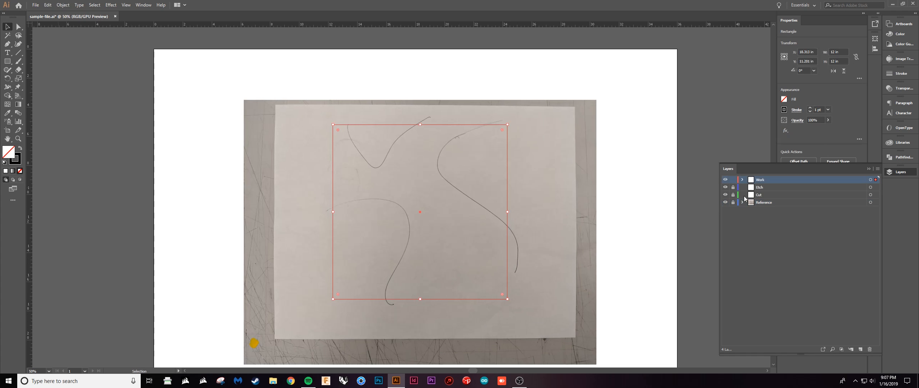
pyautogui.moveTo(877, 181); pyautogui.dragTo(876, 195)
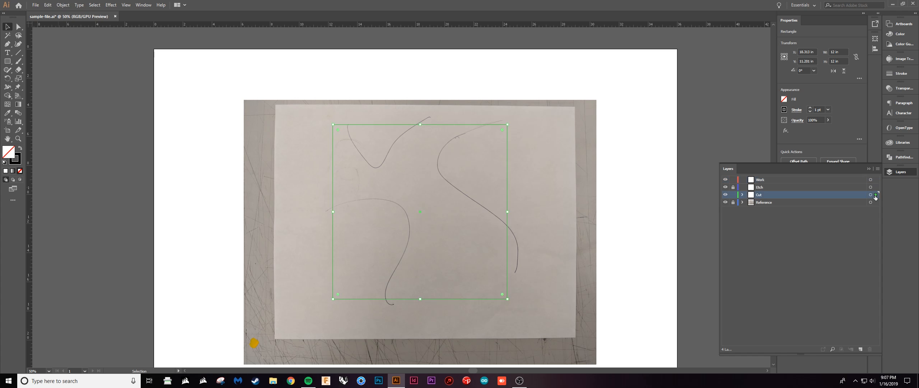
pyautogui.click(733, 194)
pyautogui.moveTo(608, 244); pyautogui.dragTo(589, 255)
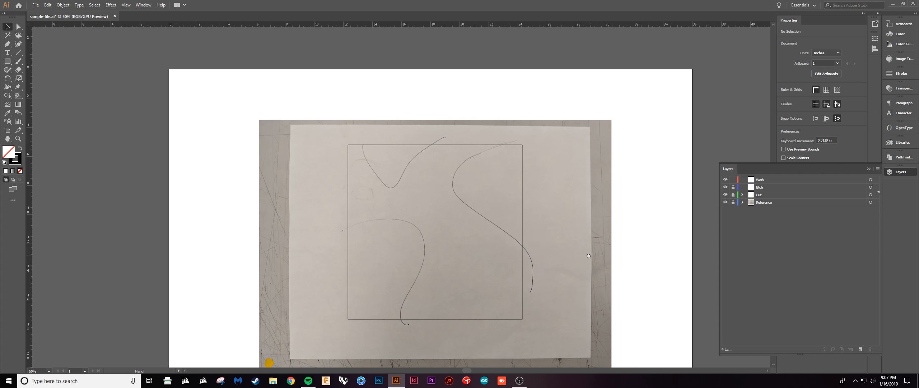
pyautogui.scroll(-1, 553, 259)
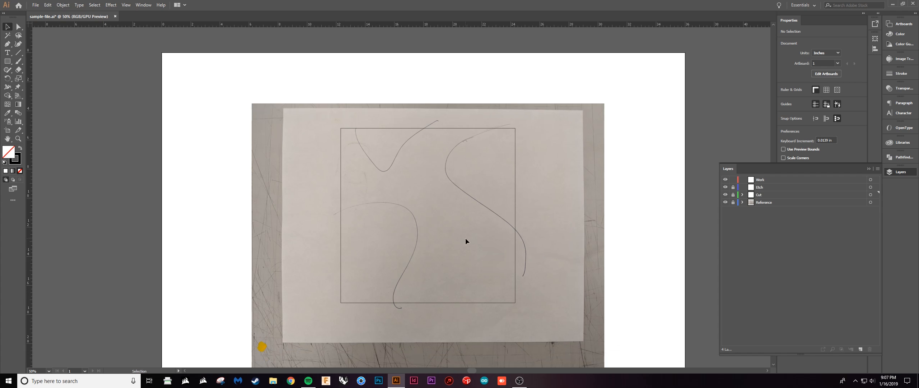
# Activate the Pen tool on the Work layer and hide the Reference layer.
pyautogui.click(7, 43)
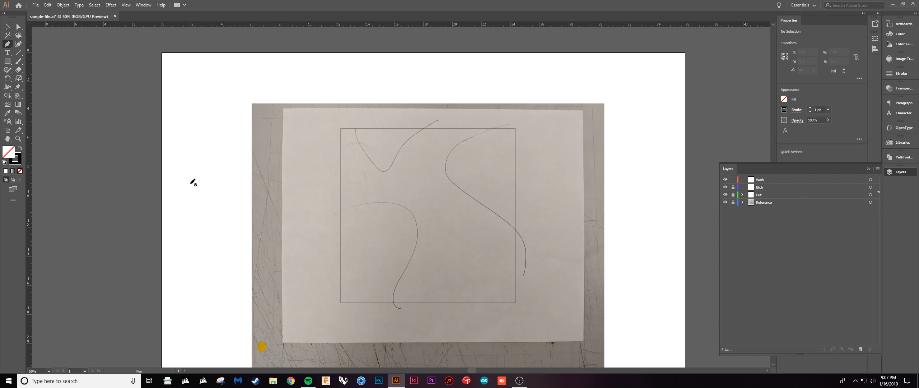
pyautogui.click(785, 180)
pyautogui.moveTo(630, 233); pyautogui.dragTo(530, 239)
pyautogui.click(725, 203)
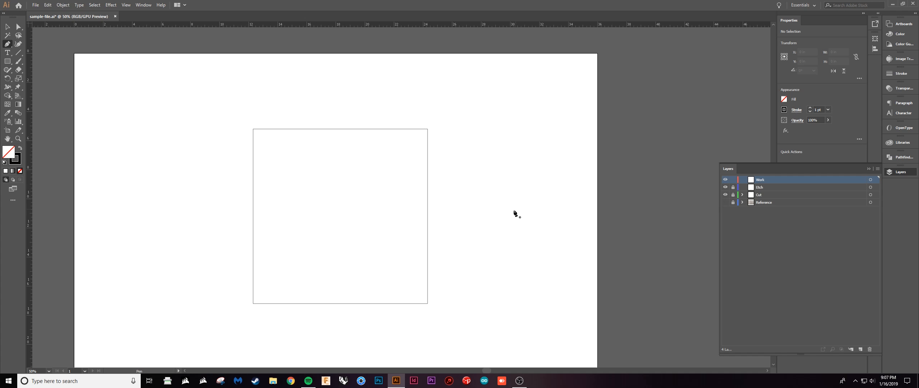
# Try a Pen path of straight segments running from inside the square out past its right edge, and undo it.
pyautogui.click(352, 248)
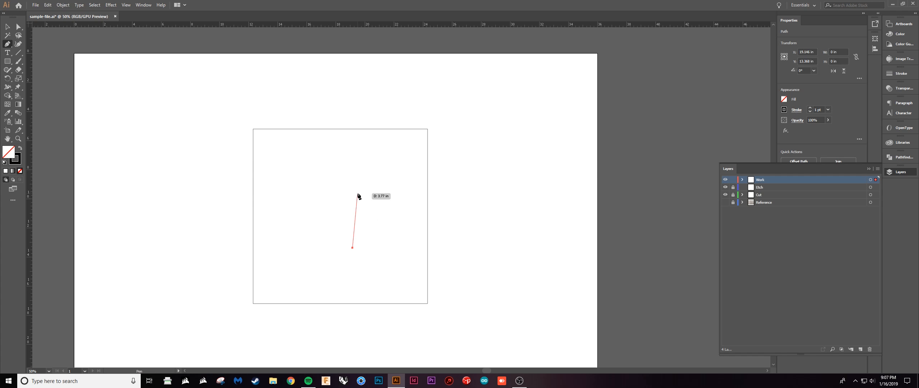
pyautogui.click(358, 194)
pyautogui.click(501, 199)
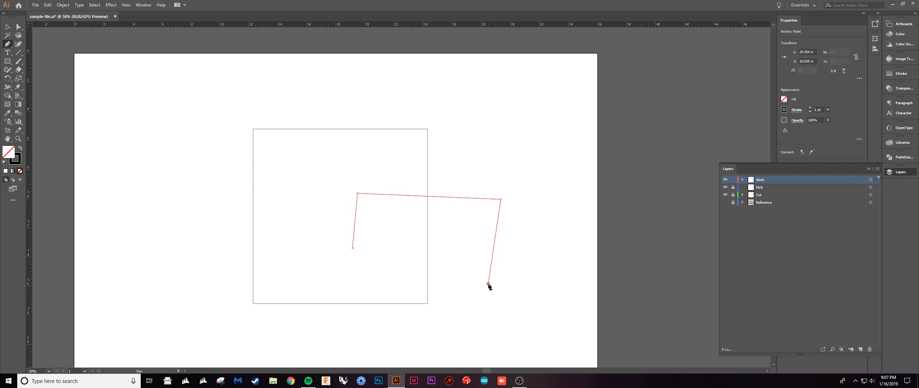
pyautogui.click(488, 281)
pyautogui.hotkey('ctrl', 'z')
pyautogui.hotkey('ctrl', 'z')
pyautogui.hotkey('ctrl', 'z')
pyautogui.hotkey('ctrl', 'z')
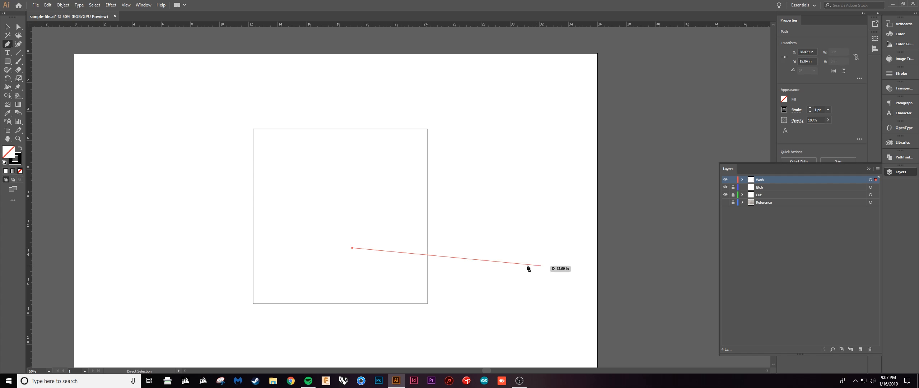
# Draw a Pen path from inside the square with an arched curve, a corner, two straight segments and a curve bulging right.
pyautogui.click(353, 257)
pyautogui.click(362, 170)
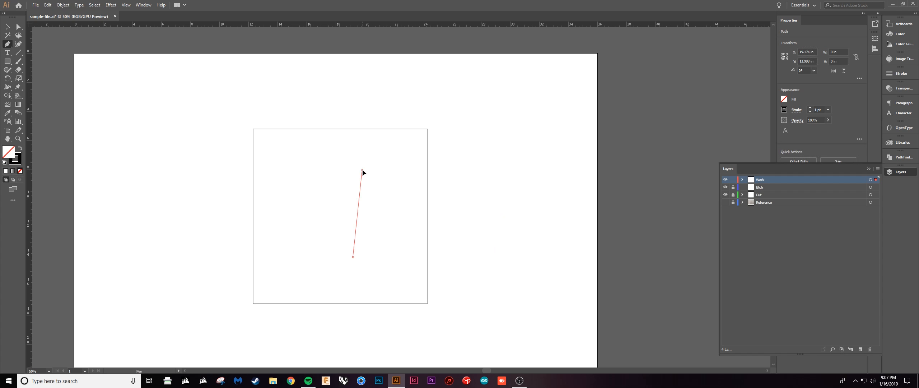
pyautogui.moveTo(363, 171); pyautogui.dragTo(395, 143)
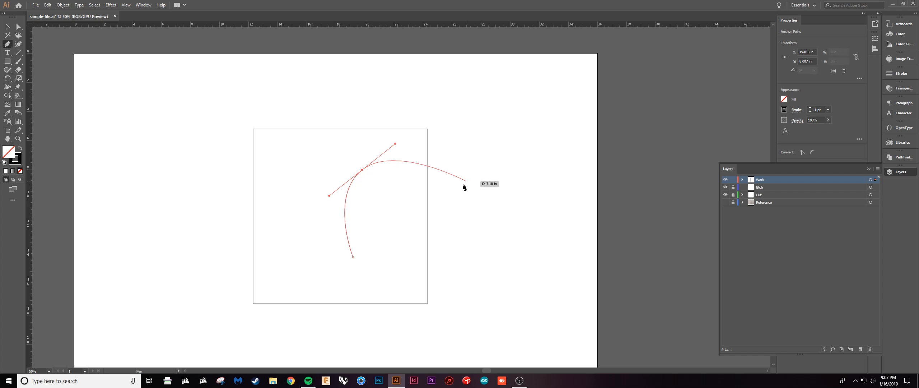
pyautogui.click(446, 194)
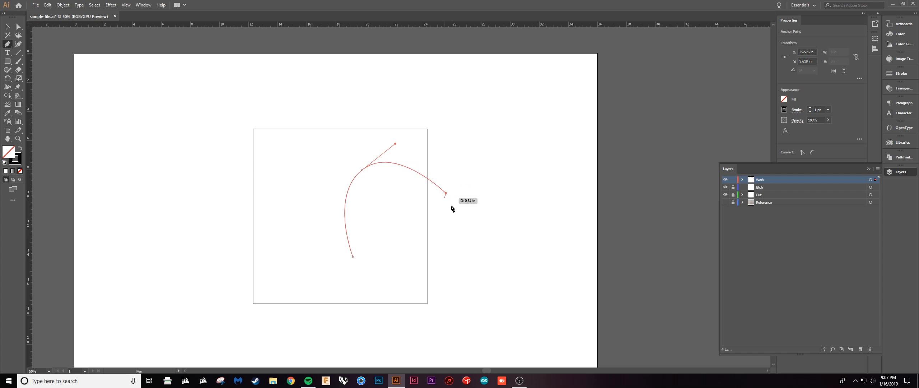
pyautogui.click(460, 148)
pyautogui.click(524, 142)
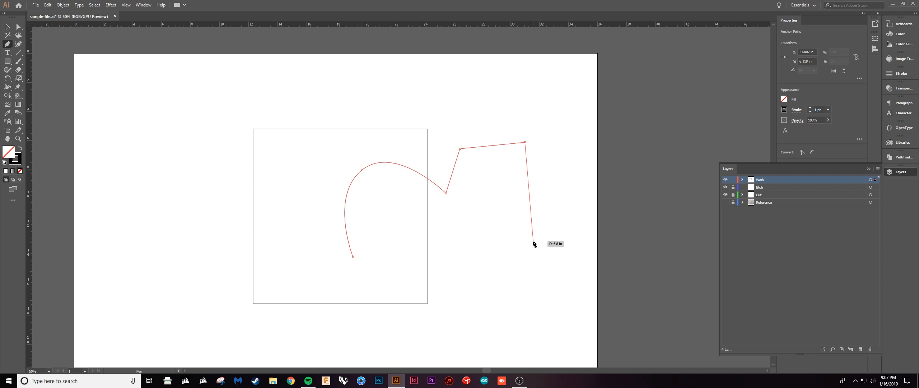
pyautogui.moveTo(545, 236); pyautogui.dragTo(505, 265)
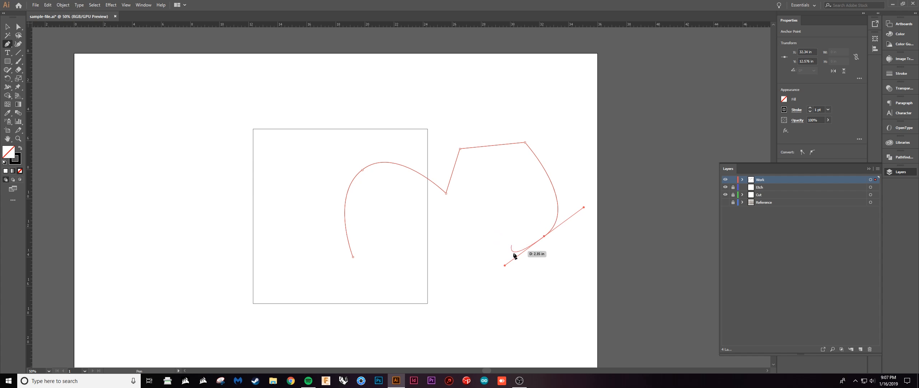
# Retract the last anchor's outgoing handle, add a straight and a curved segment, and close the path with a smooth curve.
pyautogui.press('alt')
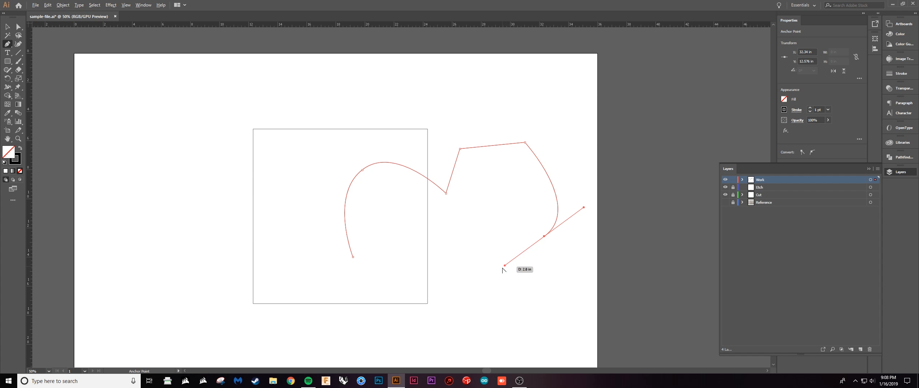
pyautogui.moveTo(505, 266); pyautogui.dragTo(545, 237)
pyautogui.click(545, 238)
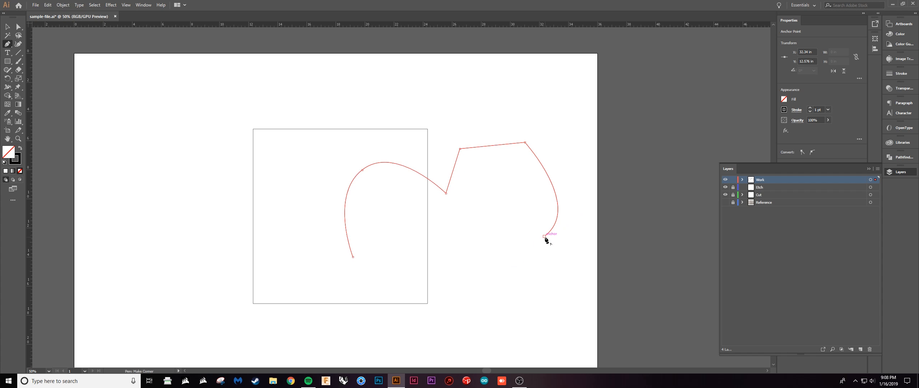
pyautogui.click(510, 192)
pyautogui.moveTo(474, 266); pyautogui.dragTo(507, 283)
pyautogui.click(353, 256)
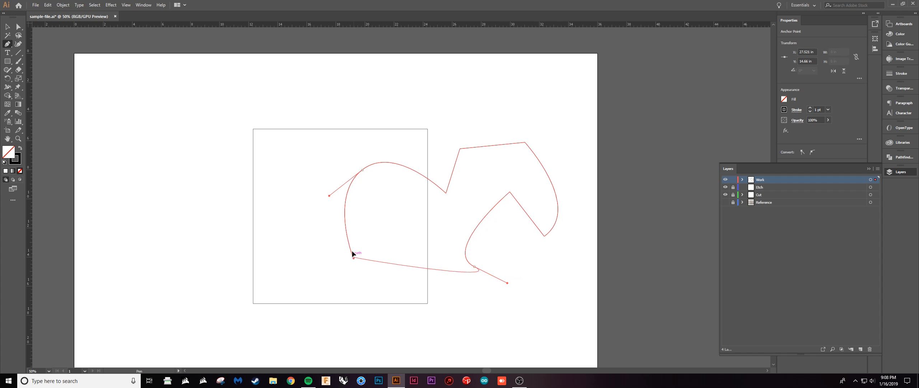
pyautogui.moveTo(353, 256); pyautogui.dragTo(397, 320)
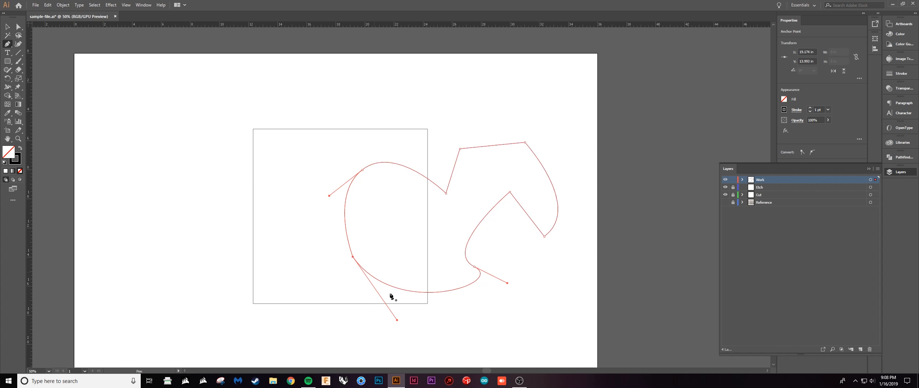
# Move the closed path left with the Selection tool so it is centred horizontally over the square, and deselect it.
pyautogui.scroll(1, 391, 296)
pyautogui.press('v')
pyautogui.click(522, 300)
pyautogui.click(473, 277)
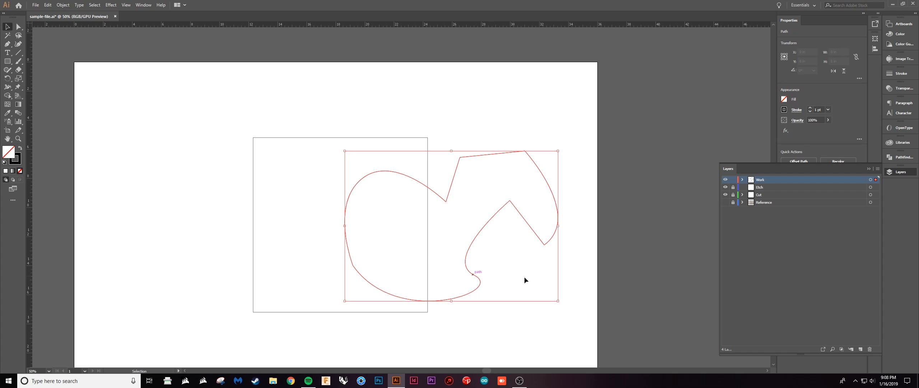
pyautogui.click(534, 268)
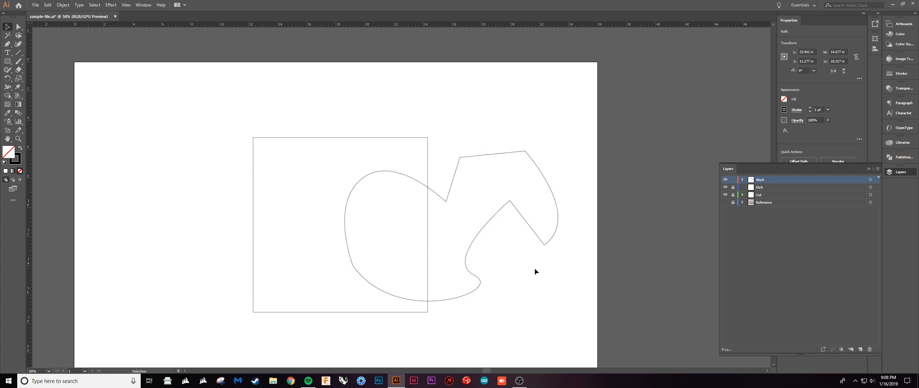
pyautogui.click(467, 252)
pyautogui.moveTo(521, 273); pyautogui.dragTo(497, 283)
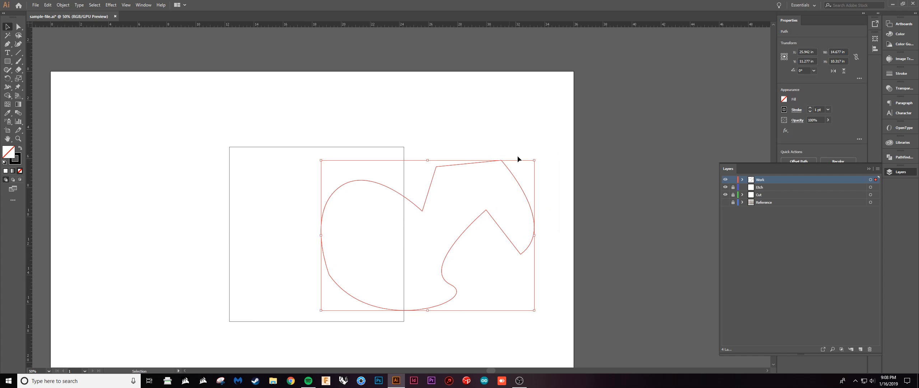
pyautogui.click(518, 165)
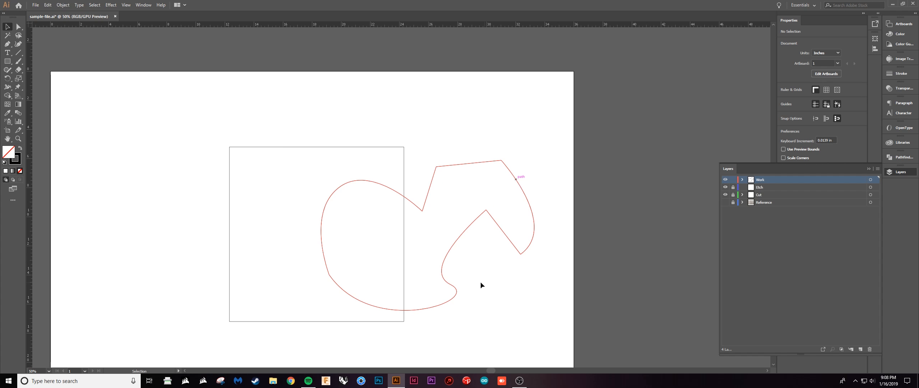
pyautogui.click(533, 218)
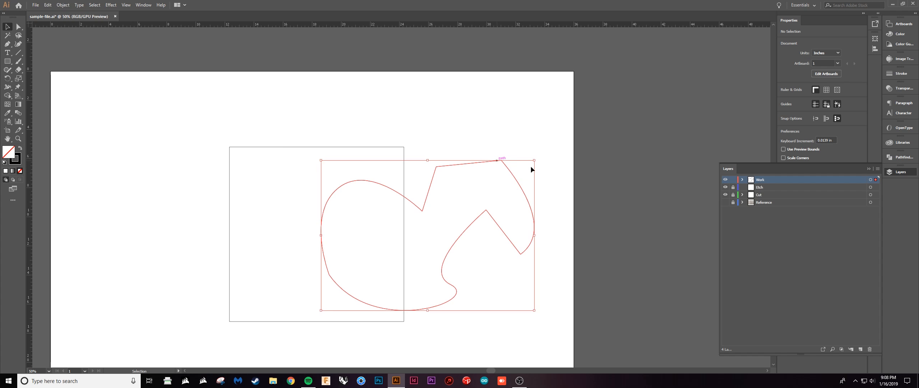
pyautogui.moveTo(520, 187); pyautogui.dragTo(471, 185)
pyautogui.click(487, 194)
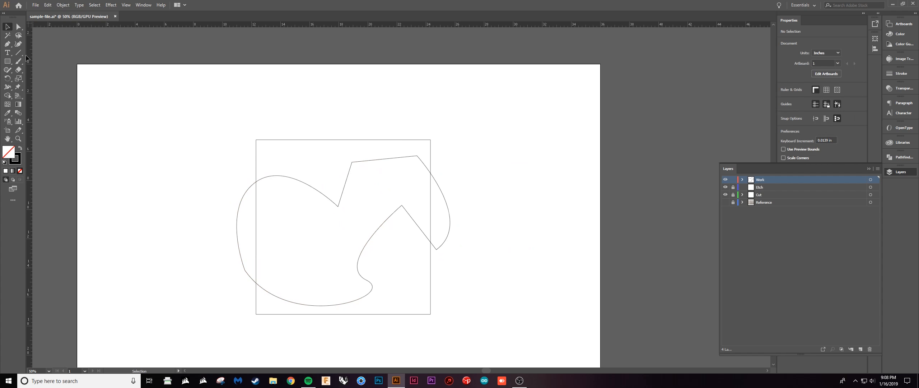
# Select the closed path and add a Pen tool anchor midway along the short straight edge rising from its upper notch.
pyautogui.press('p')
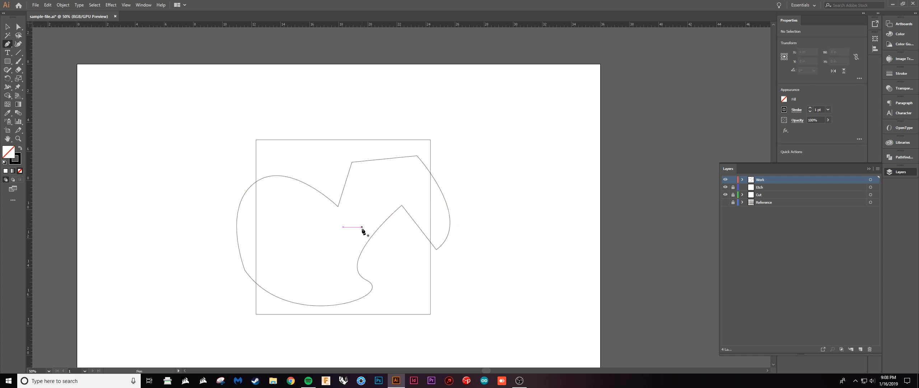
pyautogui.press('v')
pyautogui.click(448, 217)
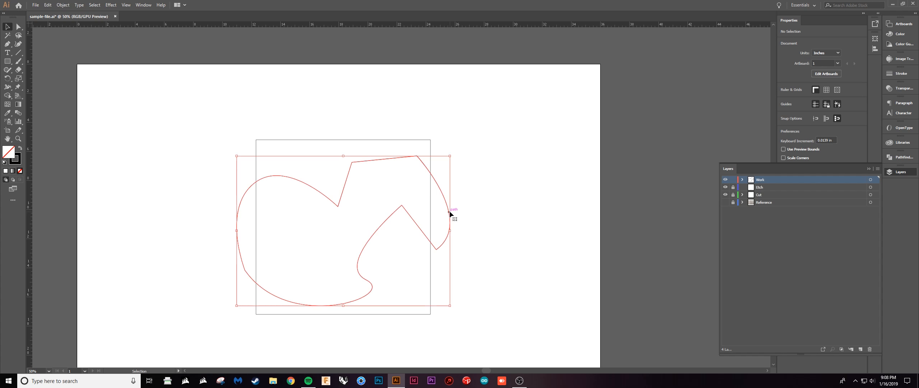
pyautogui.moveTo(464, 220); pyautogui.dragTo(499, 222)
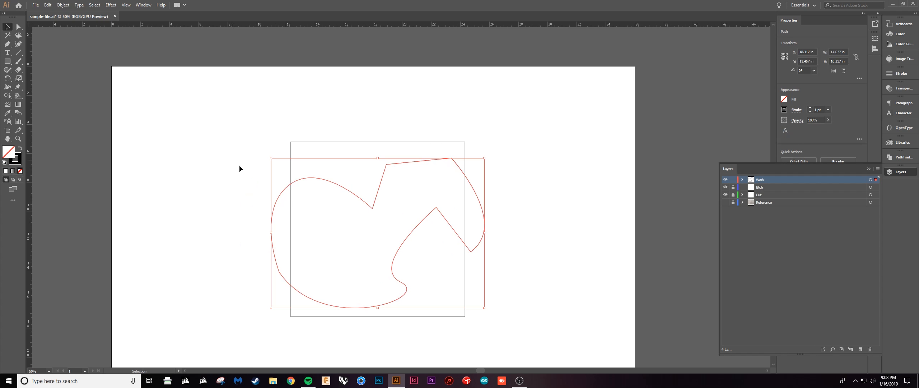
pyautogui.press('p')
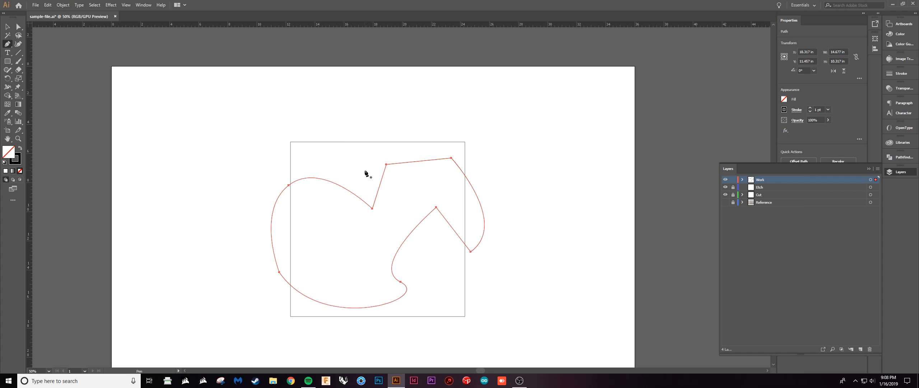
pyautogui.scroll(3, 378, 184)
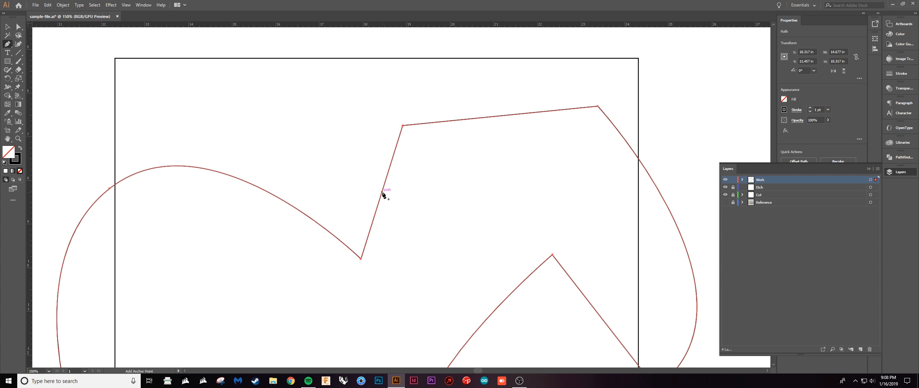
pyautogui.click(383, 193)
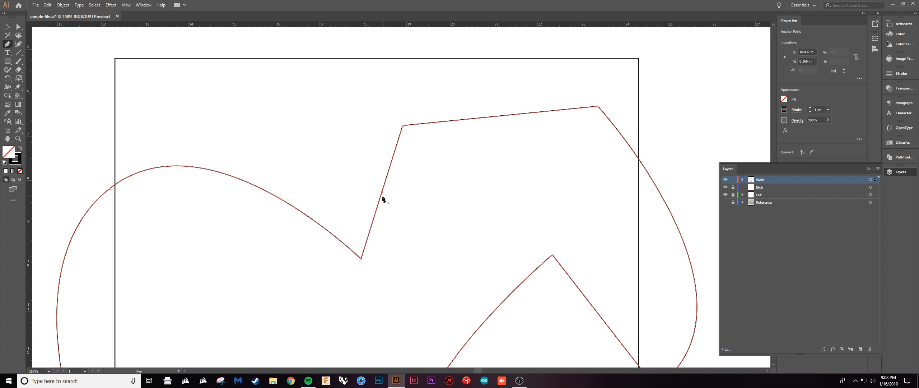
# Delete the corner anchor at the upper end of that short straight edge, and deselect the path.
pyautogui.click(403, 125)
pyautogui.scroll(-2, 427, 170)
pyautogui.scroll(-1, 433, 203)
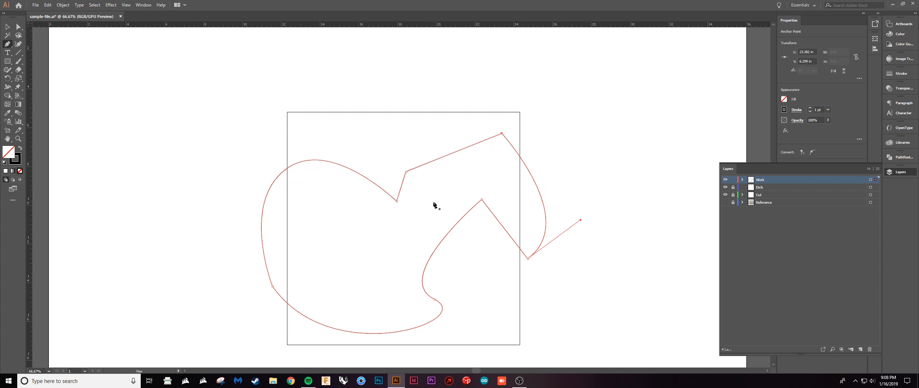
pyautogui.press('v')
pyautogui.click(438, 207)
pyautogui.moveTo(423, 213); pyautogui.dragTo(426, 211)
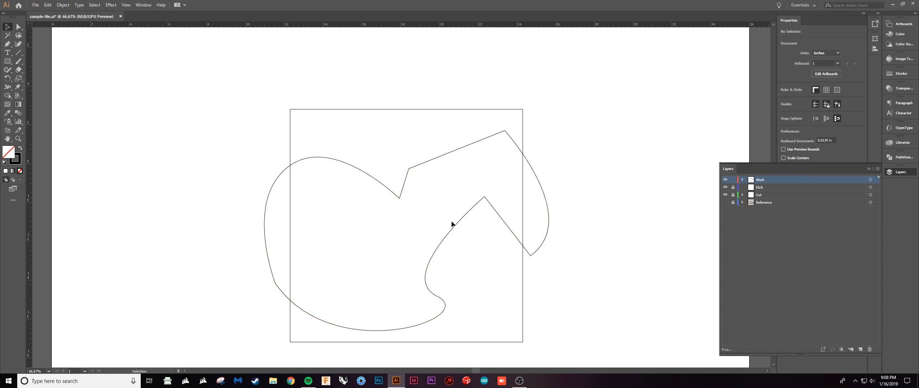
pyautogui.click(442, 248)
pyautogui.press('a')
pyautogui.click(439, 247)
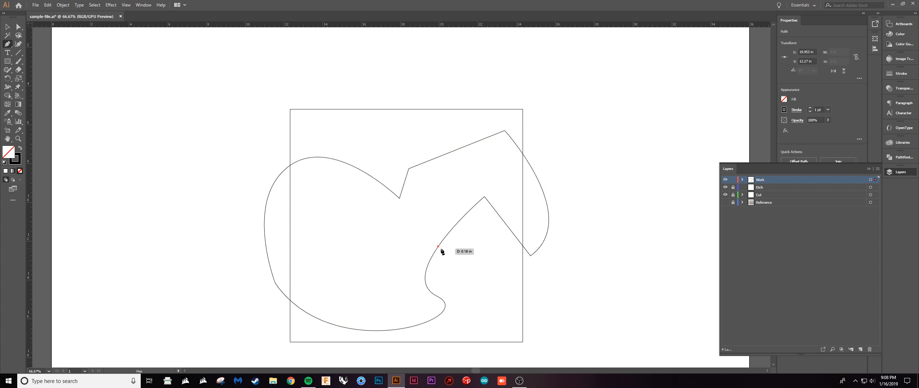
pyautogui.moveTo(438, 247); pyautogui.dragTo(435, 242)
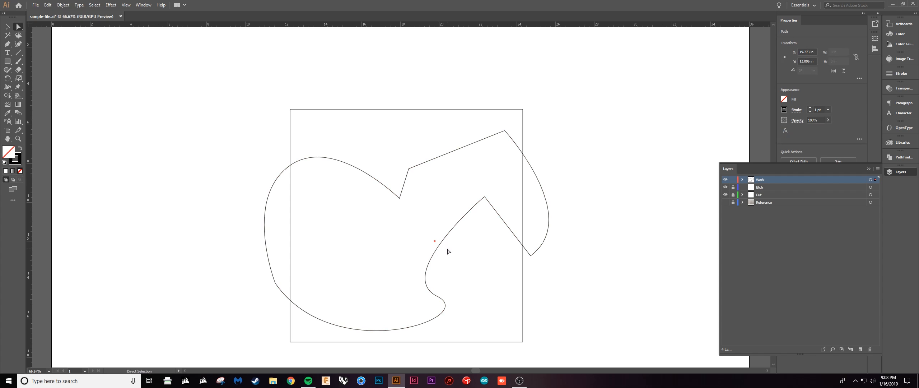
# Add an anchor partway along the inner curve below its peak, shift it slightly left, and deselect the path.
pyautogui.click(445, 245)
pyautogui.press('p')
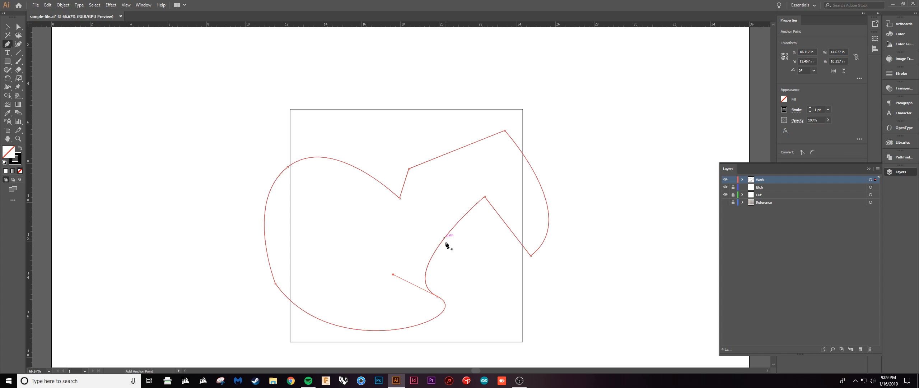
pyautogui.click(443, 239)
pyautogui.press('a')
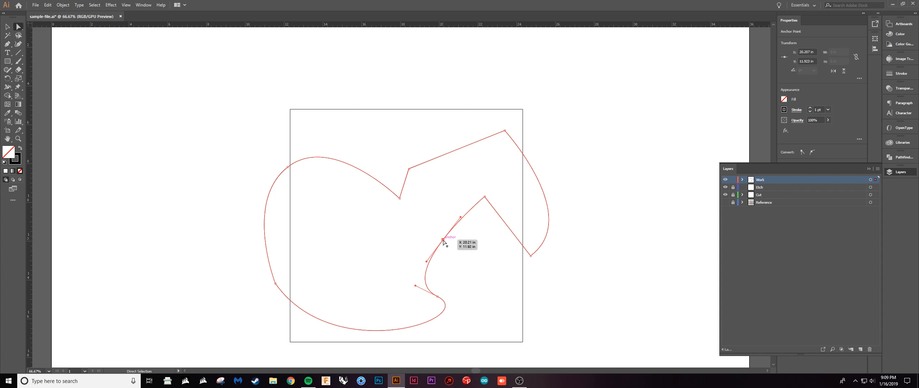
pyautogui.moveTo(442, 239); pyautogui.dragTo(440, 239)
pyautogui.click(471, 266)
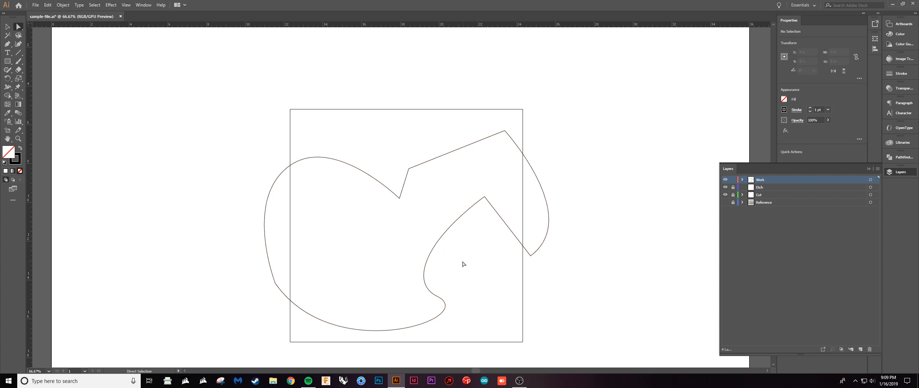
pyautogui.press('v')
pyautogui.scroll(1, 497, 206)
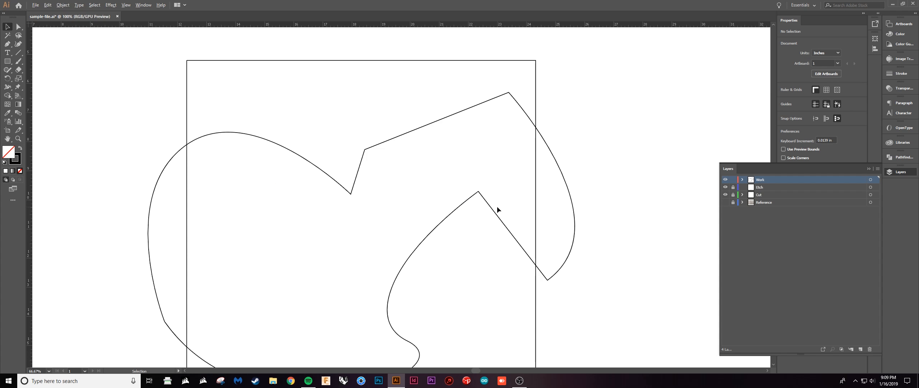
pyautogui.scroll(-1, 497, 206)
pyautogui.moveTo(451, 210); pyautogui.dragTo(441, 211)
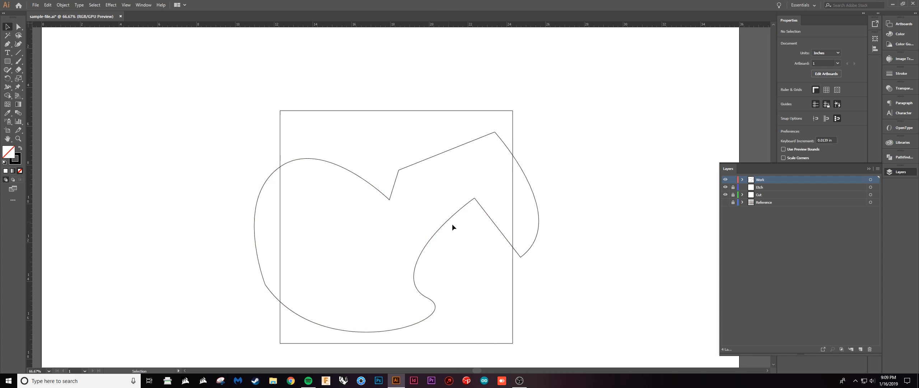
# Try moving a straight segment beside the inner peak down and away from the curve, and undo it.
pyautogui.scroll(2, 453, 224)
pyautogui.click(487, 184)
pyautogui.moveTo(416, 236); pyautogui.dragTo(421, 194)
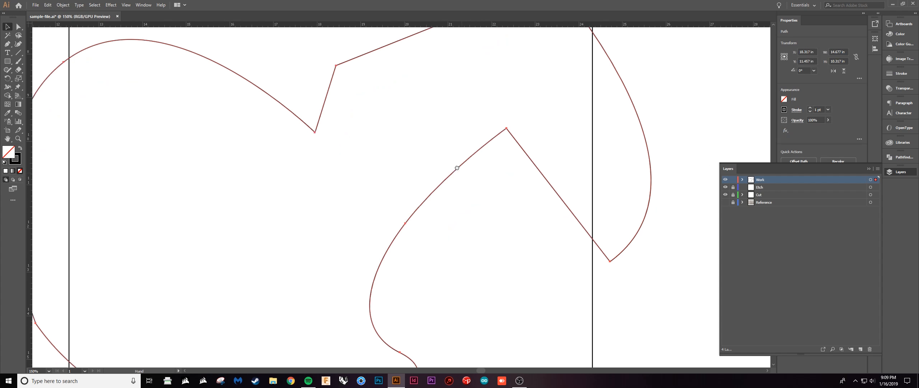
pyautogui.moveTo(458, 168); pyautogui.dragTo(450, 160)
pyautogui.press('a')
pyautogui.click(499, 120)
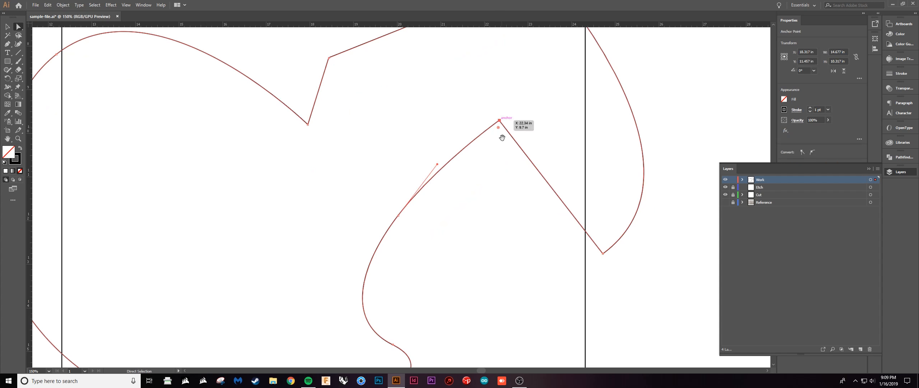
pyautogui.moveTo(502, 138); pyautogui.dragTo(491, 178)
pyautogui.moveTo(426, 205); pyautogui.dragTo(388, 255)
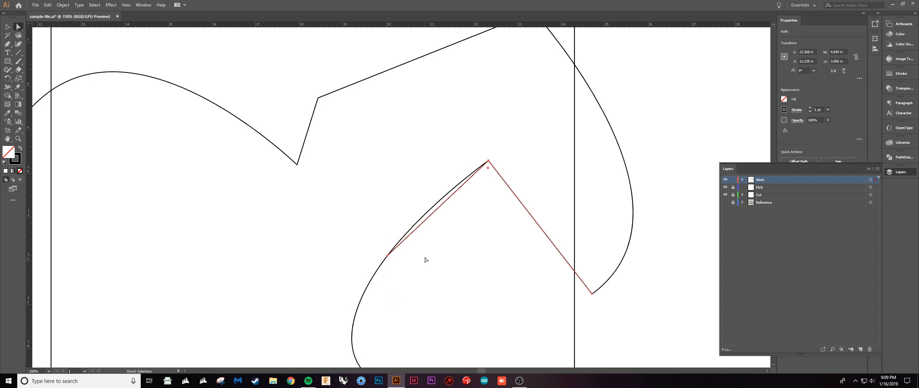
pyautogui.click(427, 258)
pyautogui.moveTo(418, 227); pyautogui.dragTo(449, 267)
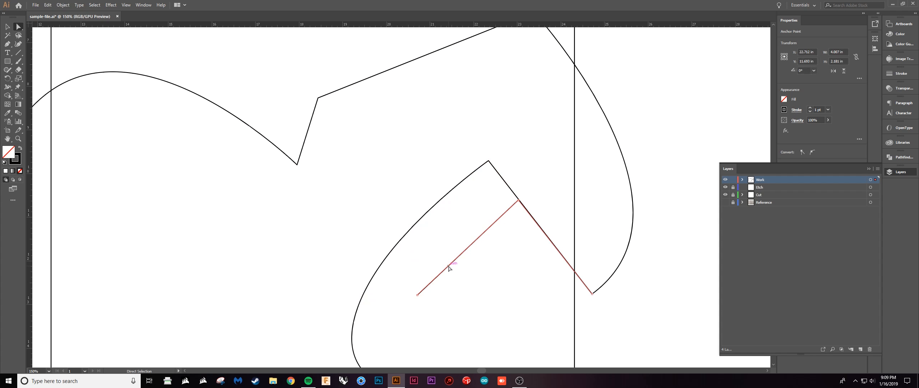
pyautogui.hotkey('ctrl', 'z')
pyautogui.hotkey('ctrl', 'z')
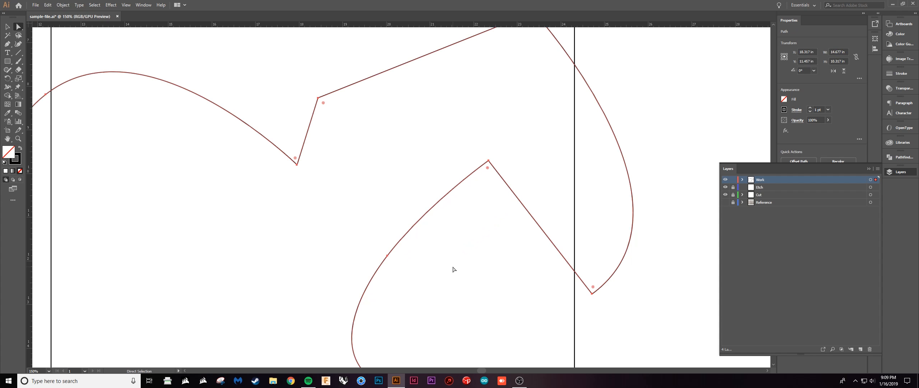
pyautogui.scroll(-3, 453, 267)
pyautogui.press('v')
pyautogui.click(446, 261)
pyautogui.scroll(2, 446, 262)
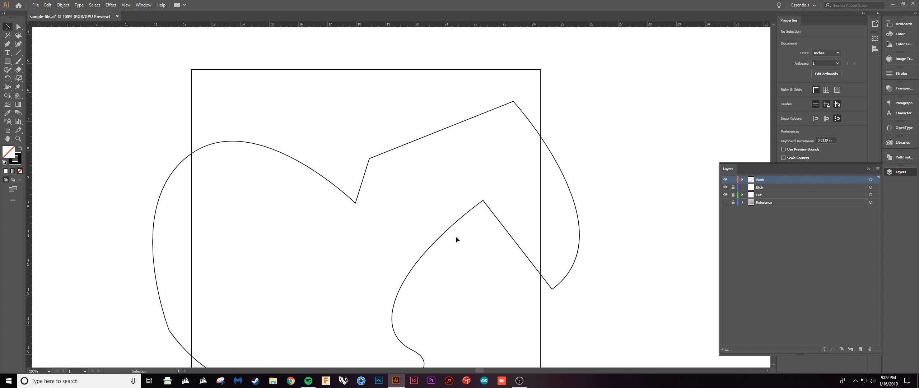
pyautogui.click(483, 201)
pyautogui.moveTo(466, 254); pyautogui.dragTo(444, 239)
pyautogui.press('a')
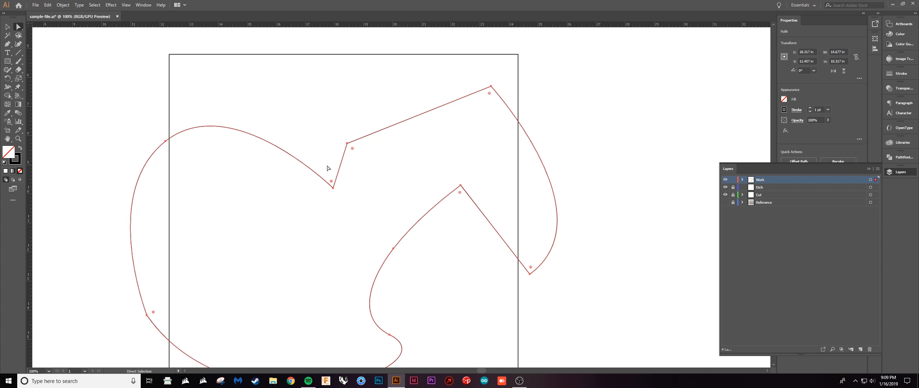
pyautogui.click(447, 239)
pyautogui.moveTo(440, 219); pyautogui.dragTo(466, 203)
pyautogui.press('v')
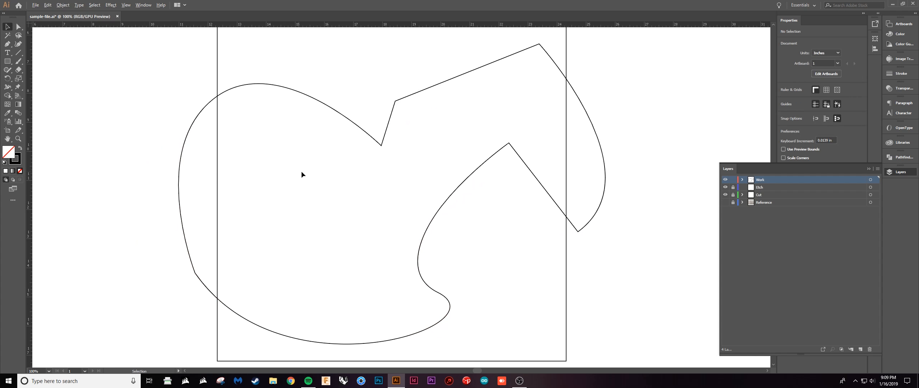
# Move the whole closed path slightly left and down over the square, and deselect it.
pyautogui.scroll(-1, 302, 172)
pyautogui.moveTo(295, 180); pyautogui.dragTo(311, 212)
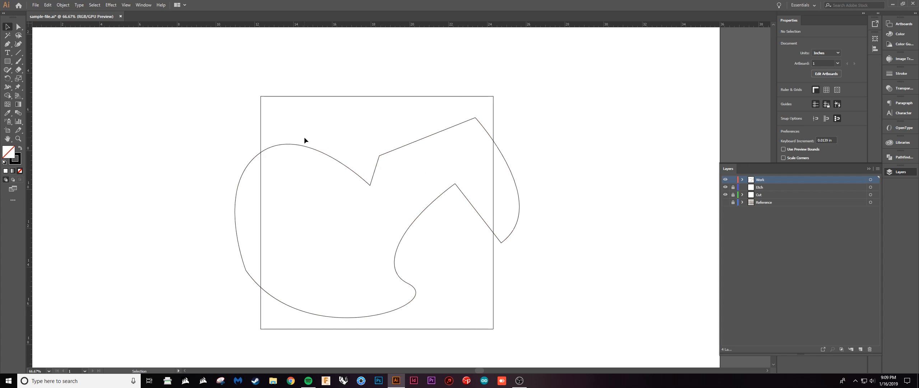
pyautogui.moveTo(329, 151)
pyautogui.mouseDown()
pyautogui.moveTo(350, 144)
pyautogui.moveTo(359, 123)
pyautogui.moveTo(316, 157)
pyautogui.mouseUp()
pyautogui.click(355, 162)
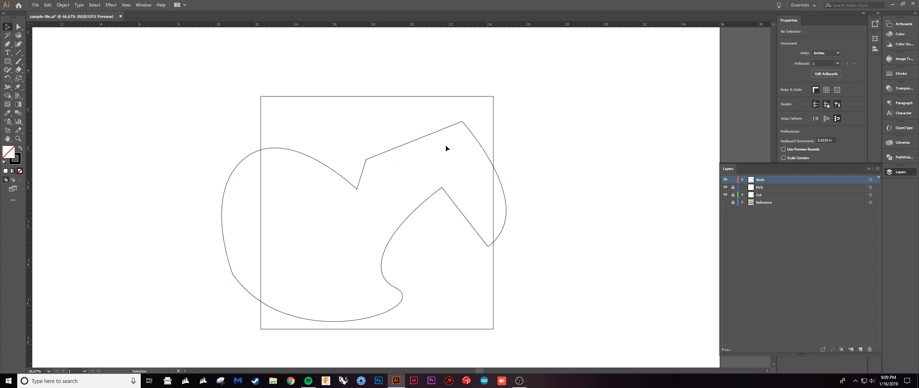
# Try bulging the closed path's right-hand curve further outward with the Direct Selection tool, and undo it.
pyautogui.press('a')
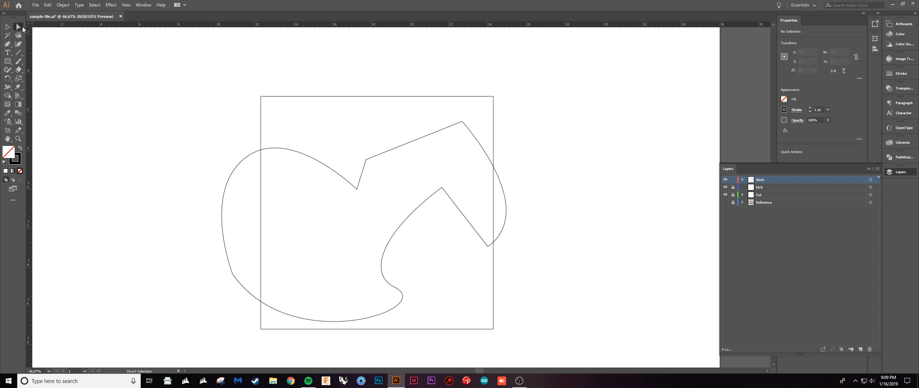
pyautogui.click(463, 121)
pyautogui.click(513, 123)
pyautogui.moveTo(486, 151); pyautogui.dragTo(499, 146)
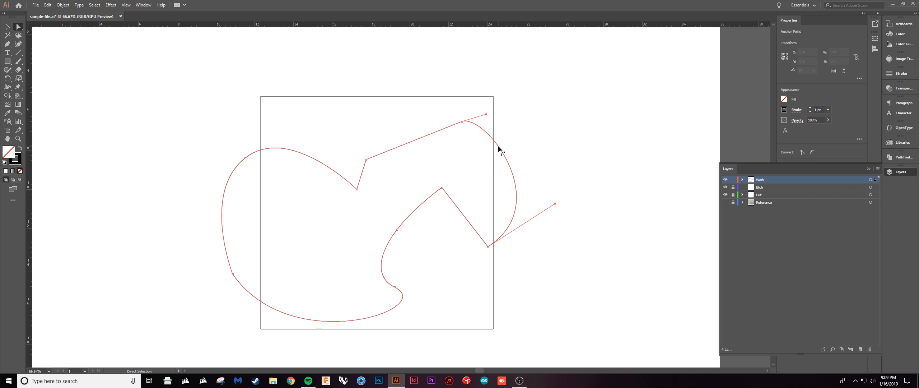
pyautogui.click(549, 147)
pyautogui.hotkey('ctrl', 'z')
pyautogui.click(541, 155)
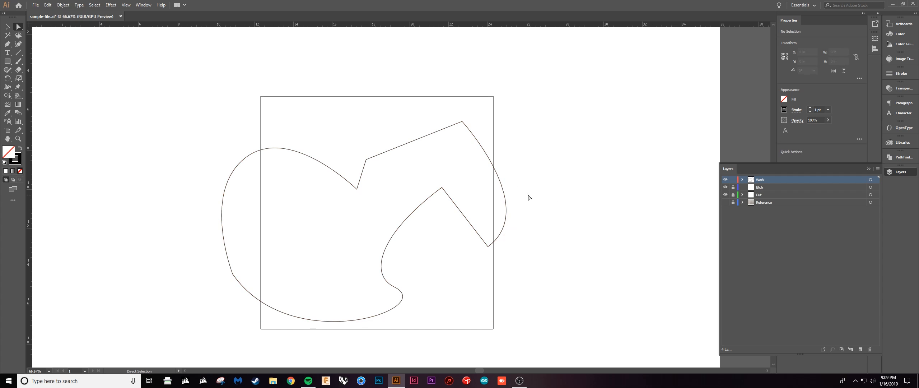
# Select the inner peak anchor with the Direct Selection tool and examine the neighbouring curve handle up close.
pyautogui.press('v')
pyautogui.moveTo(419, 237); pyautogui.dragTo(458, 245)
pyautogui.scroll(1, 487, 198)
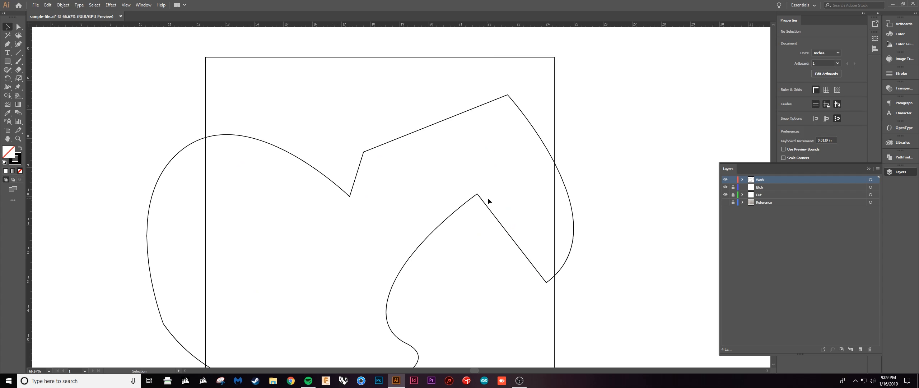
pyautogui.scroll(4, 488, 198)
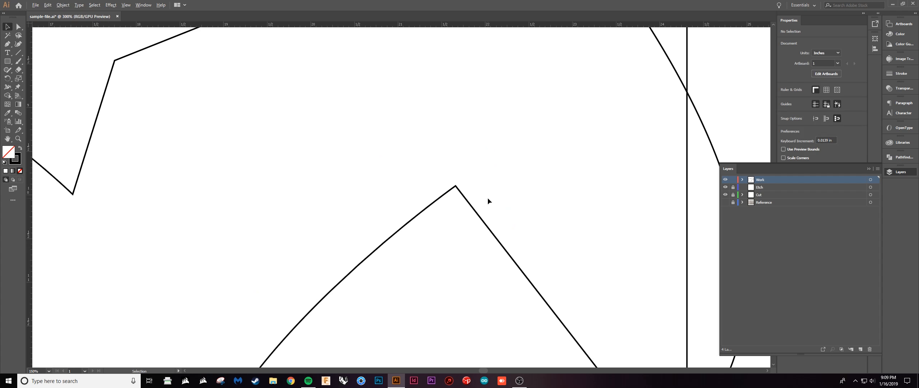
pyautogui.press('a')
pyautogui.click(456, 186)
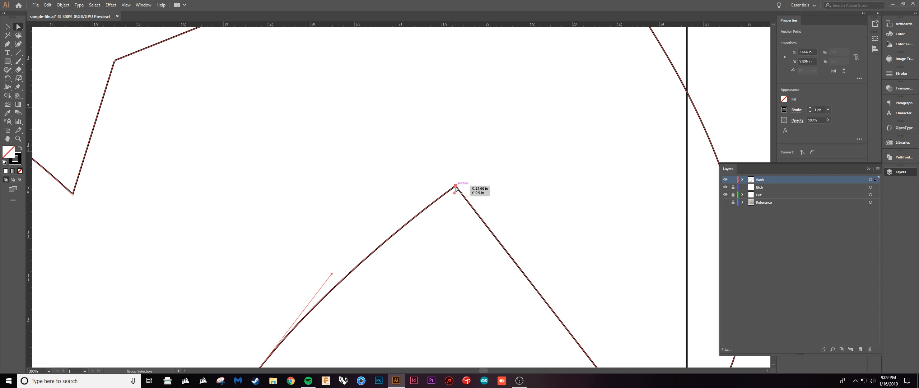
pyautogui.moveTo(377, 272); pyautogui.dragTo(444, 187)
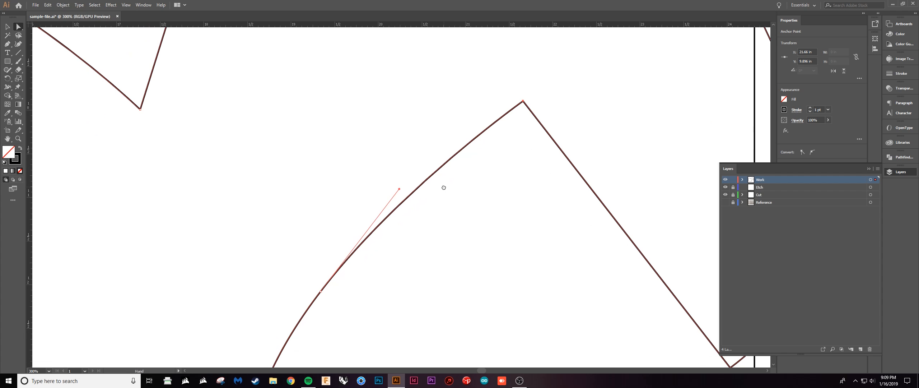
pyautogui.scroll(-4, 444, 188)
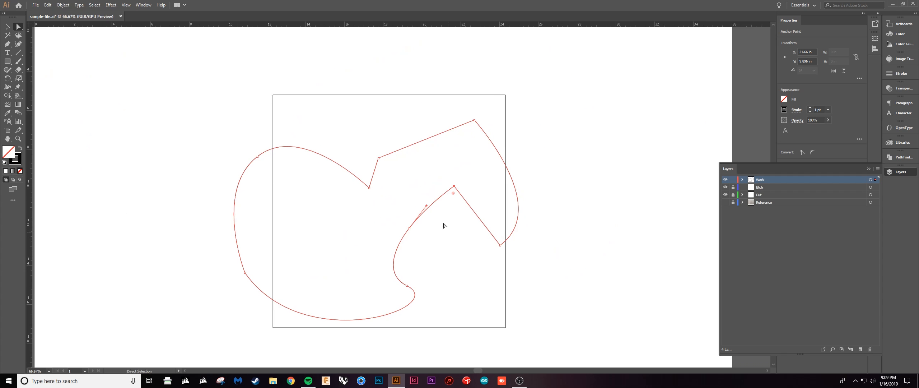
pyautogui.scroll(1, 441, 215)
pyautogui.press('p')
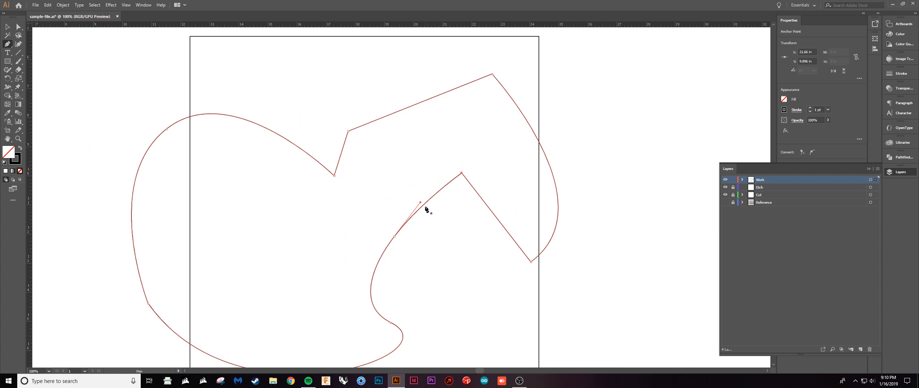
pyautogui.moveTo(421, 202); pyautogui.dragTo(442, 245)
pyautogui.hotkey('ctrl', 'z')
pyautogui.click(442, 234)
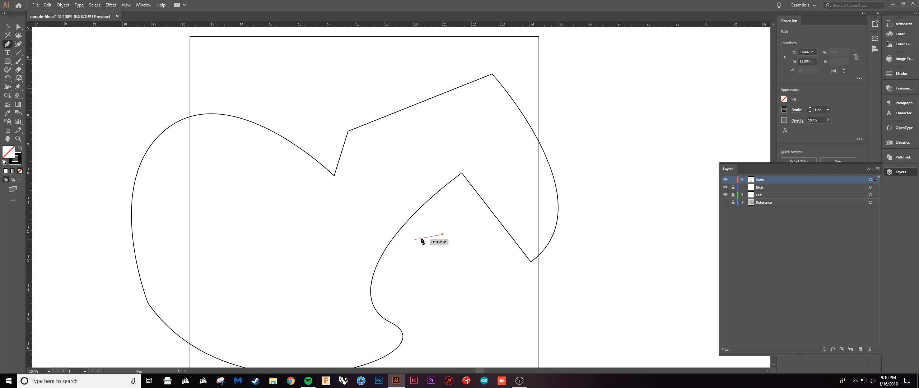
pyautogui.hotkey('ctrl', 'z')
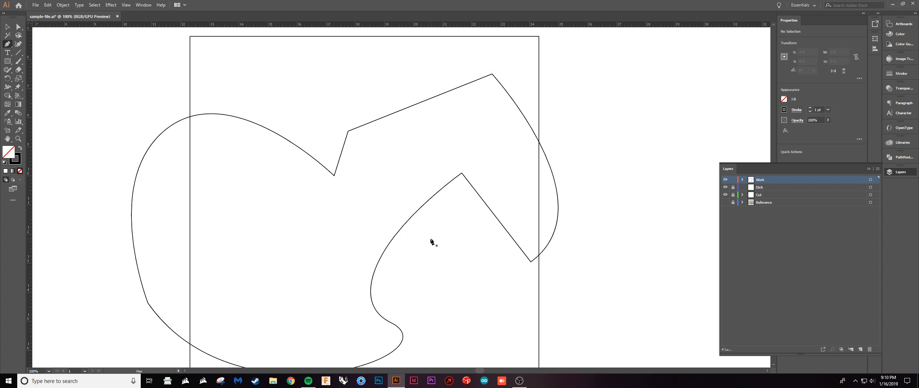
# Try converting the smooth anchor on the curve below the inner peak to a corner point with the Pen tool, and undo it.
pyautogui.press('v')
pyautogui.click(402, 229)
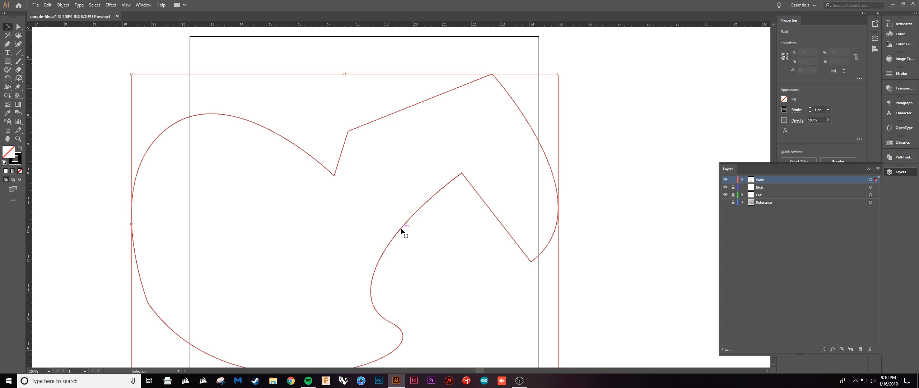
pyautogui.scroll(2, 469, 173)
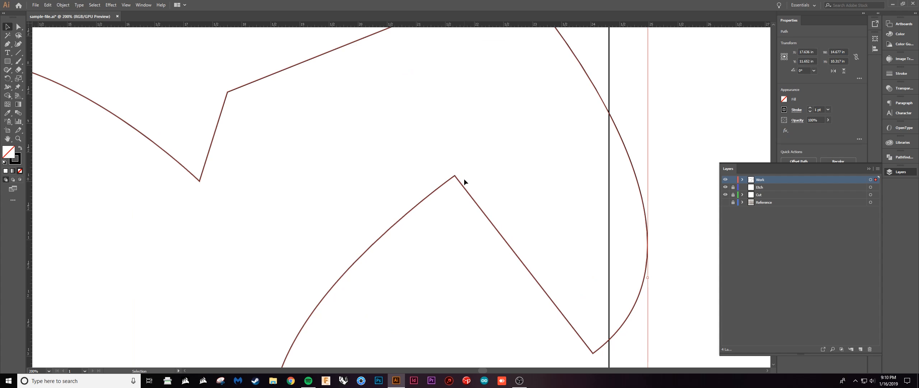
pyautogui.press('p')
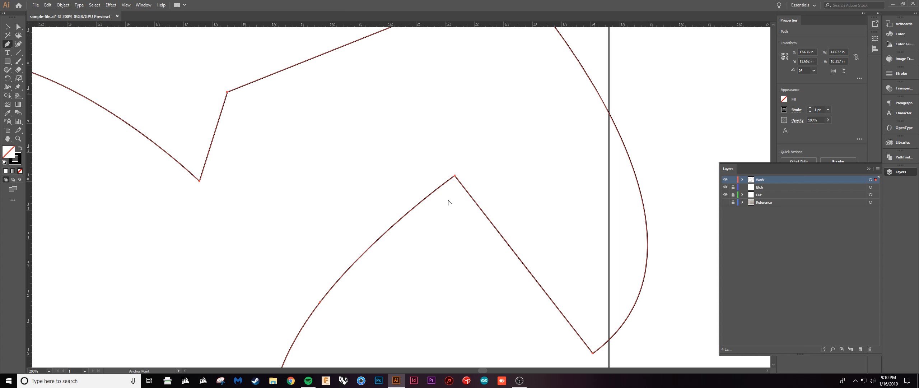
pyautogui.scroll(-2, 447, 184)
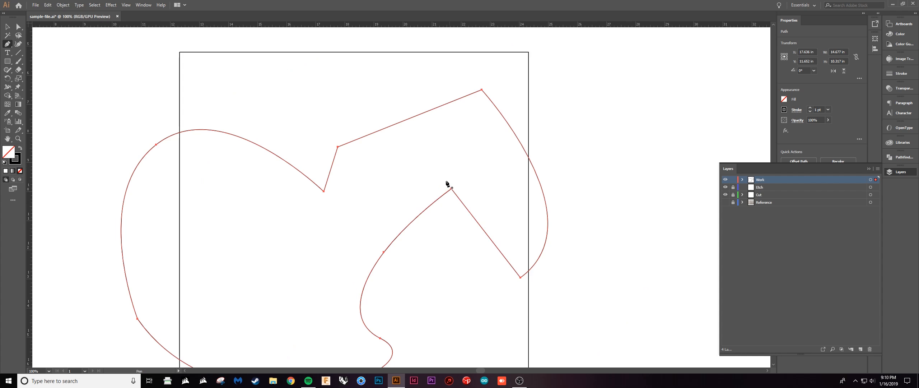
pyautogui.press('alt')
pyautogui.keyDown('alt'); pyautogui.click(384, 252); pyautogui.keyUp('alt')
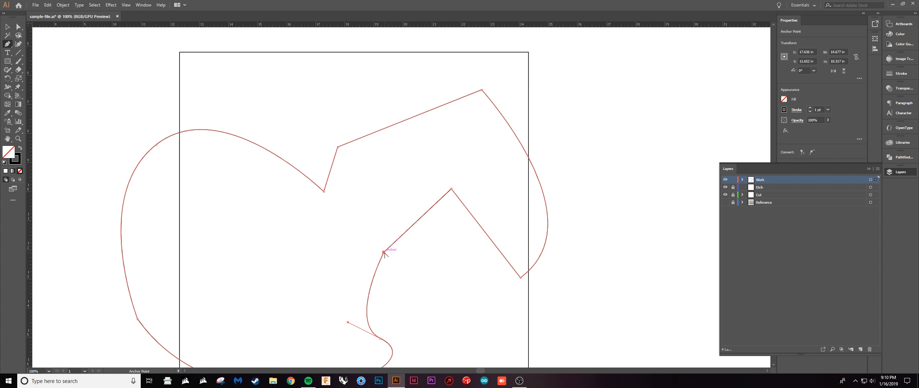
pyautogui.hotkey('ctrl', 'z')
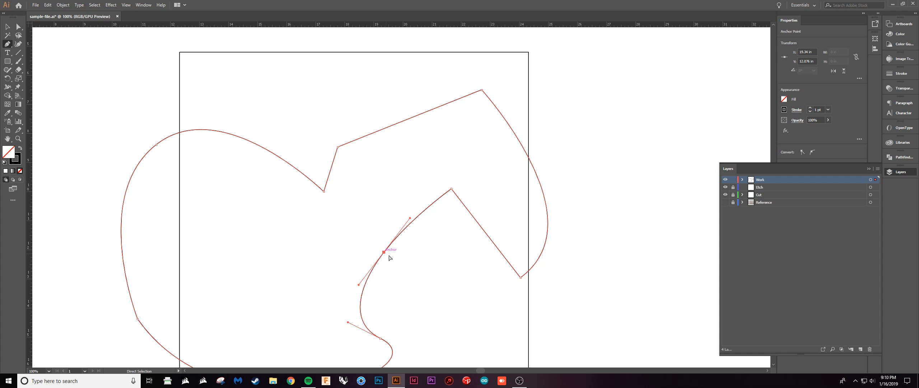
# Swing that anchor's upper handle independently to the left with the Pen tool, try converting the anchor to a corner, and undo the conversion.
pyautogui.keyDown('alt'); pyautogui.click(410, 218); pyautogui.keyUp('alt')
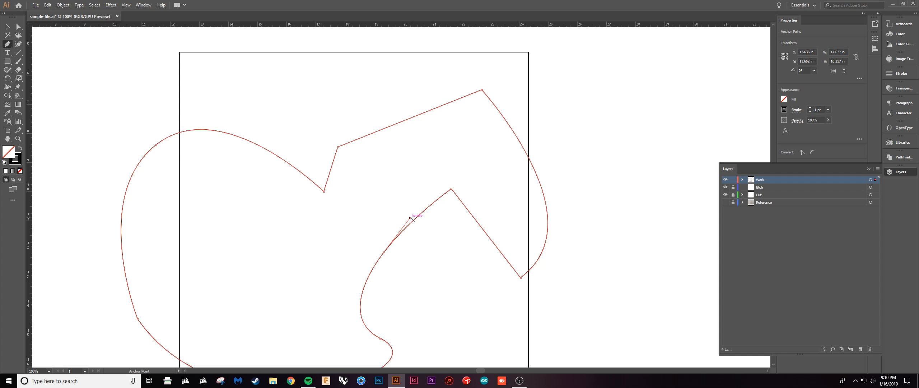
pyautogui.moveTo(413, 222); pyautogui.dragTo(373, 227)
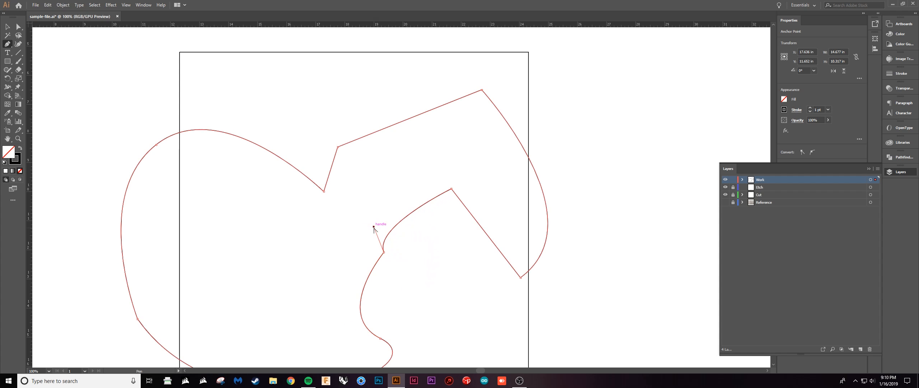
pyautogui.keyDown('alt'); pyautogui.click(384, 253); pyautogui.keyUp('alt')
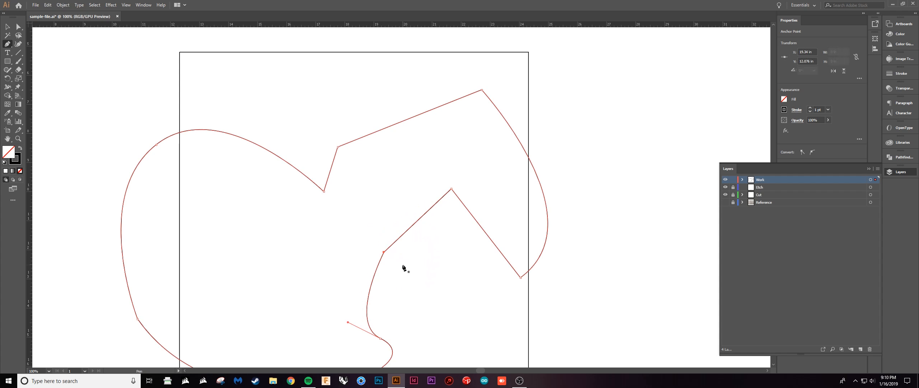
pyautogui.hotkey('ctrl', 'z')
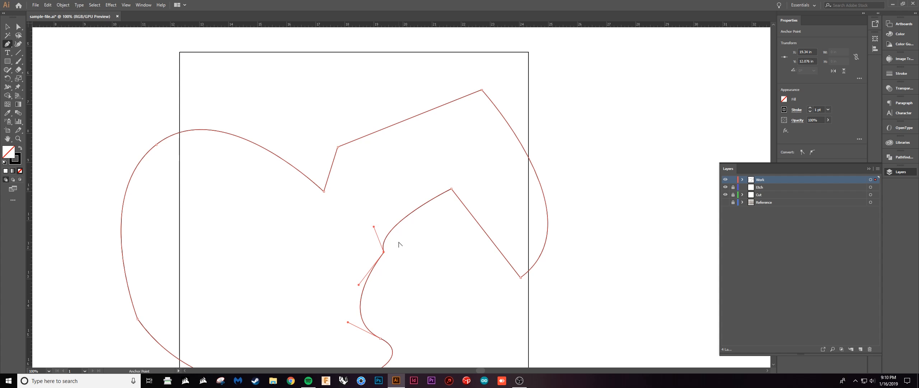
# Delete the closed practice path and show the Reference layer with the sketch.
pyautogui.press('v')
pyautogui.click(419, 265)
pyautogui.scroll(-3, 419, 265)
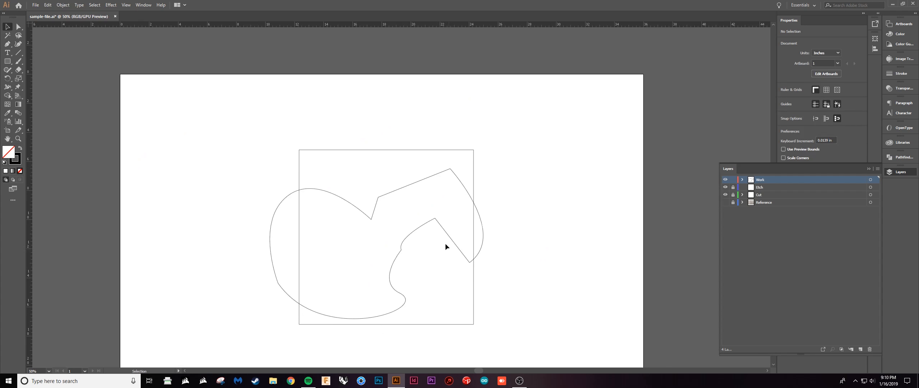
pyautogui.click(445, 231)
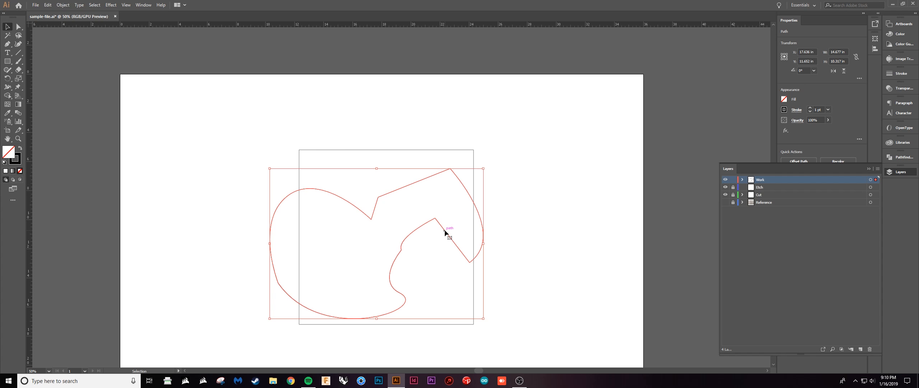
pyautogui.press('Delete')
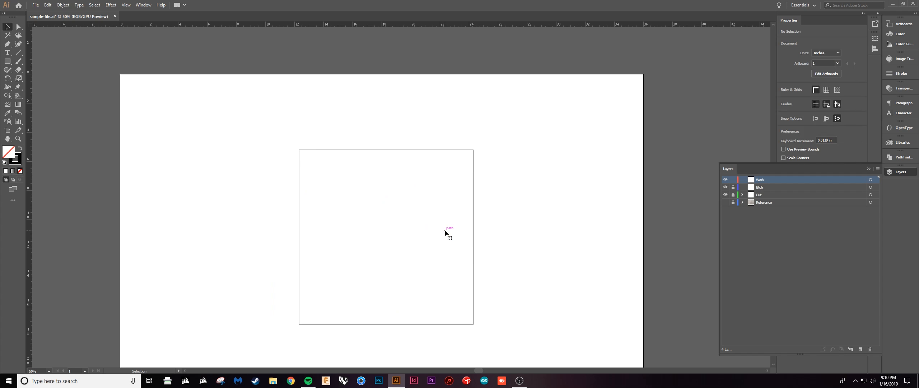
pyautogui.click(726, 203)
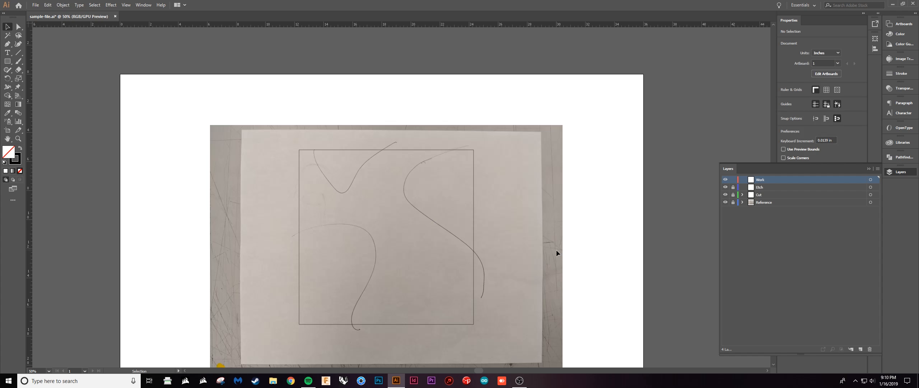
pyautogui.press('p')
pyautogui.scroll(4, 490, 282)
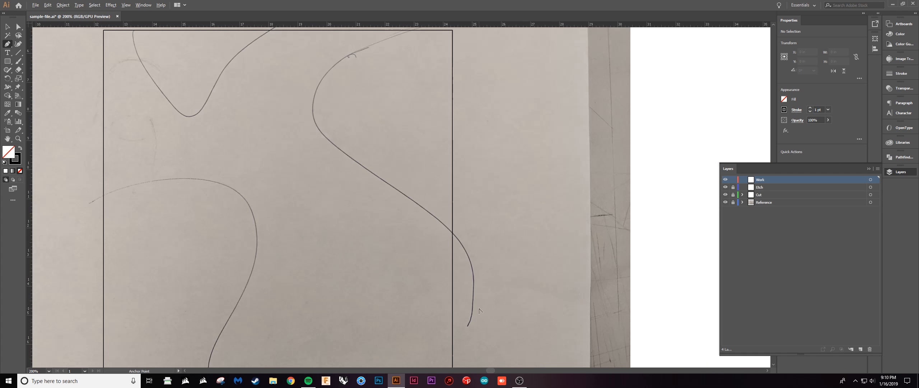
pyautogui.click(468, 326)
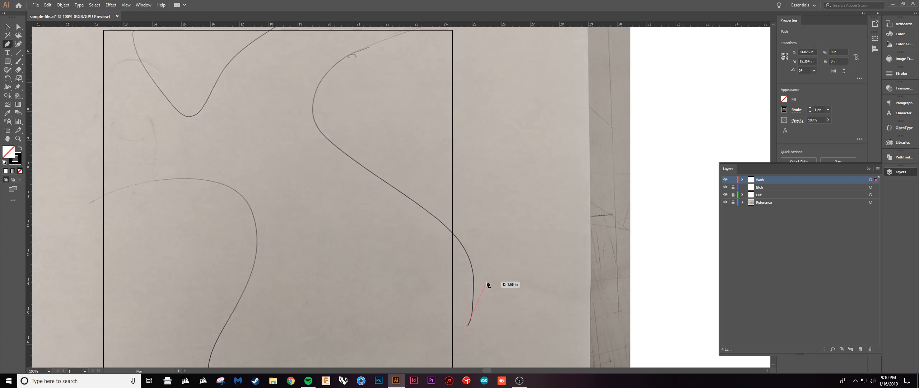
pyautogui.press('Escape')
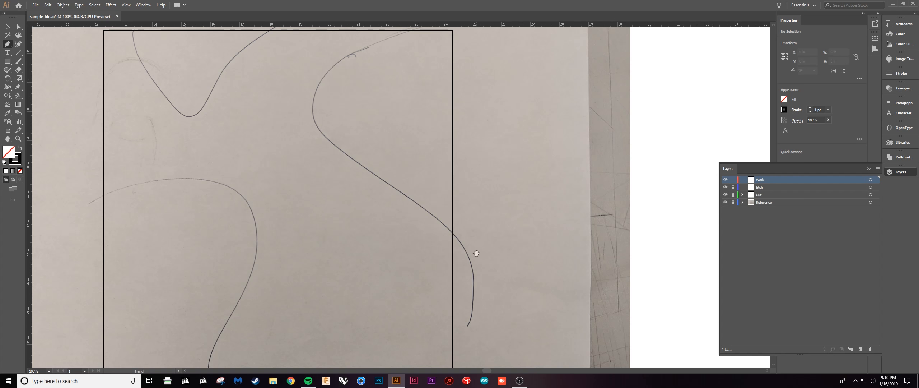
pyautogui.moveTo(476, 253); pyautogui.dragTo(490, 304)
pyautogui.click(466, 287)
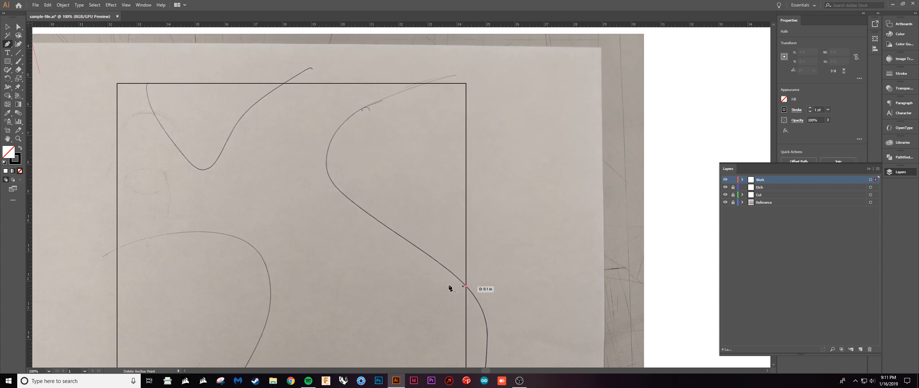
pyautogui.click(327, 172)
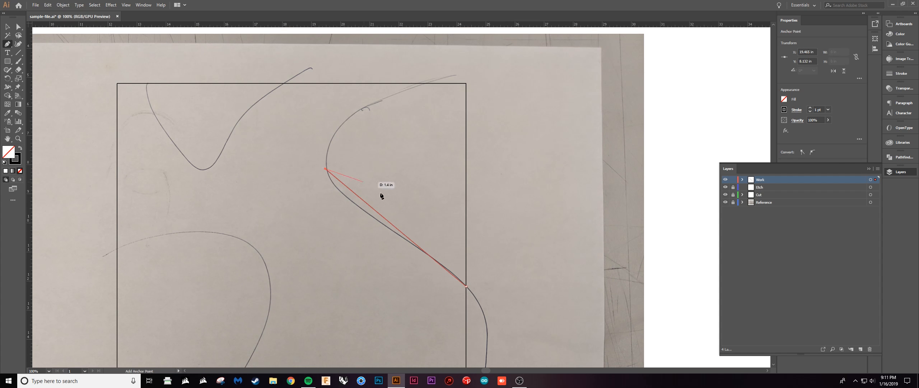
pyautogui.moveTo(393, 242); pyautogui.dragTo(411, 278)
pyautogui.press('Escape')
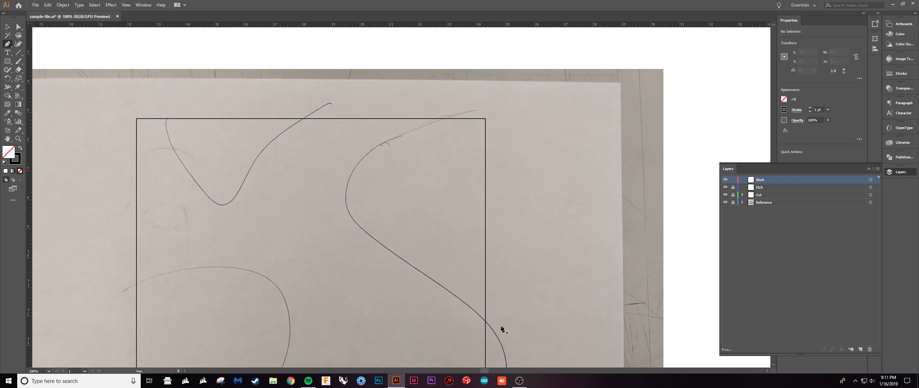
# Trace the sketch's right S-shaped curve with the Pen tool from the square's right edge to its top edge, and deselect it.
pyautogui.click(486, 320)
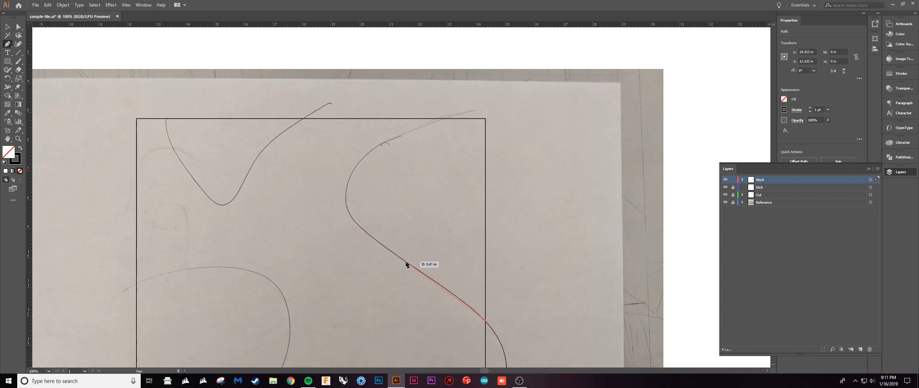
pyautogui.moveTo(406, 262); pyautogui.dragTo(380, 246)
pyautogui.moveTo(347, 188); pyautogui.dragTo(353, 157)
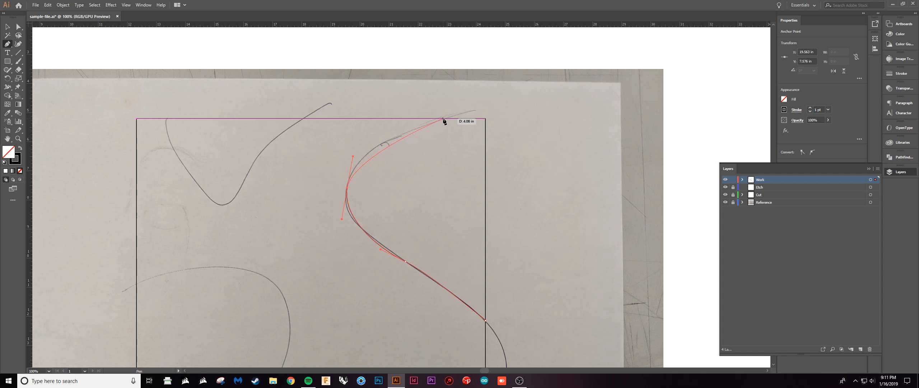
pyautogui.moveTo(444, 119); pyautogui.dragTo(484, 114)
pyautogui.press('v')
pyautogui.click(454, 182)
# Start tracing the sketch's upper V-shaped curve with the Pen tool from the square's top edge down to the bottom of the valley.
pyautogui.moveTo(415, 217); pyautogui.dragTo(481, 188)
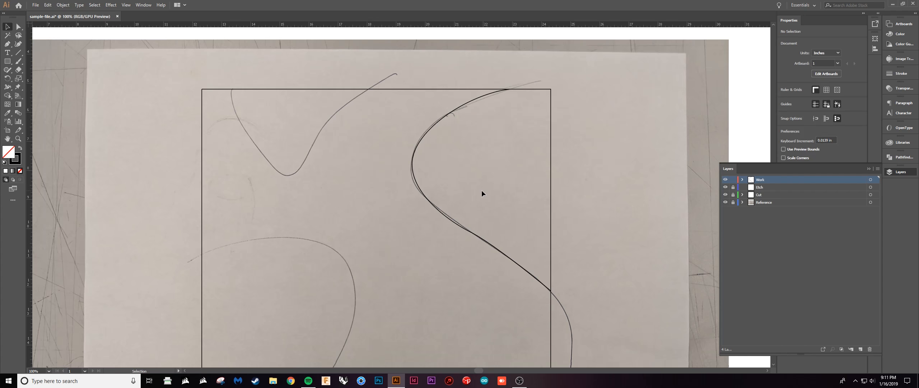
pyautogui.scroll(1, 479, 190)
pyautogui.scroll(-2, 479, 215)
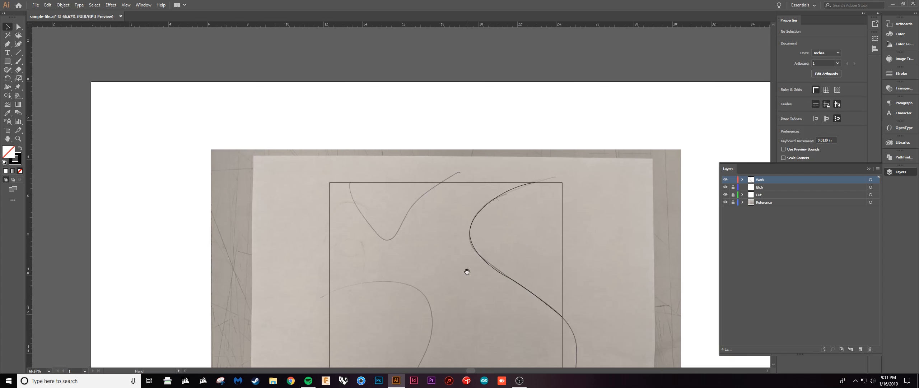
pyautogui.scroll(2, 414, 248)
pyautogui.press('p')
pyautogui.click(270, 104)
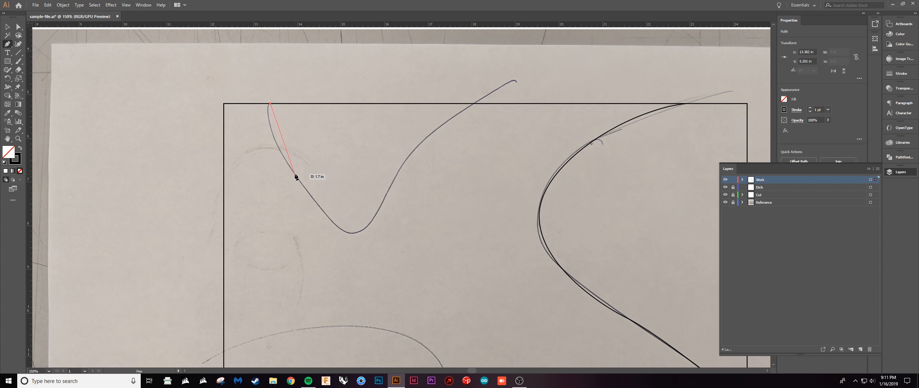
pyautogui.moveTo(301, 190); pyautogui.dragTo(366, 230)
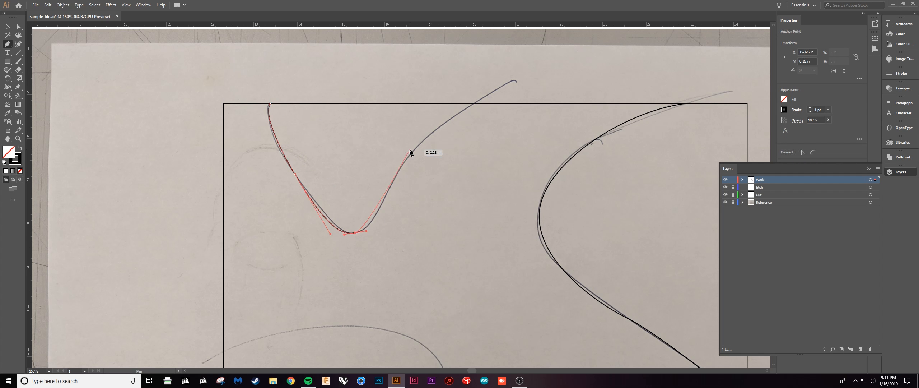
# Continue the V-shaped trace up the sketch's right slope, end it on the square's top edge, and deselect it.
pyautogui.moveTo(405, 161); pyautogui.dragTo(423, 143)
pyautogui.hotkey('ctrl', 'z')
pyautogui.click(390, 188)
pyautogui.moveTo(391, 167); pyautogui.dragTo(401, 165)
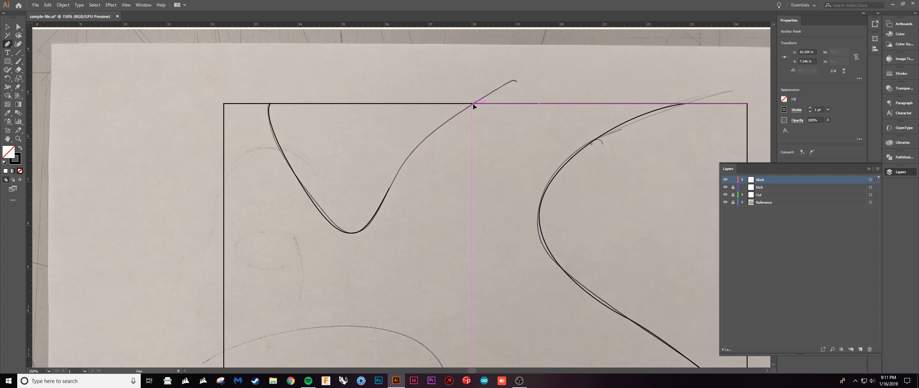
pyautogui.moveTo(473, 103); pyautogui.dragTo(500, 96)
pyautogui.press('v')
pyautogui.click(492, 153)
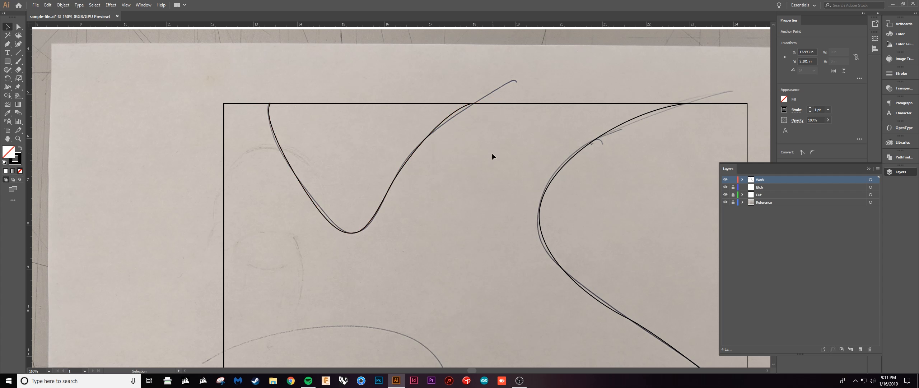
# Trace the sketch's lower-left curve with the Pen tool from the square's left edge over the bend to its bottom edge.
pyautogui.scroll(-2, 488, 173)
pyautogui.moveTo(492, 240); pyautogui.dragTo(460, 151)
pyautogui.press('p')
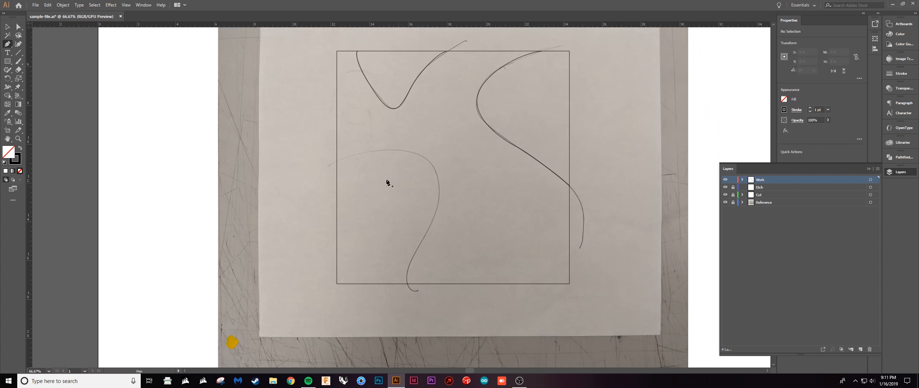
pyautogui.click(336, 160)
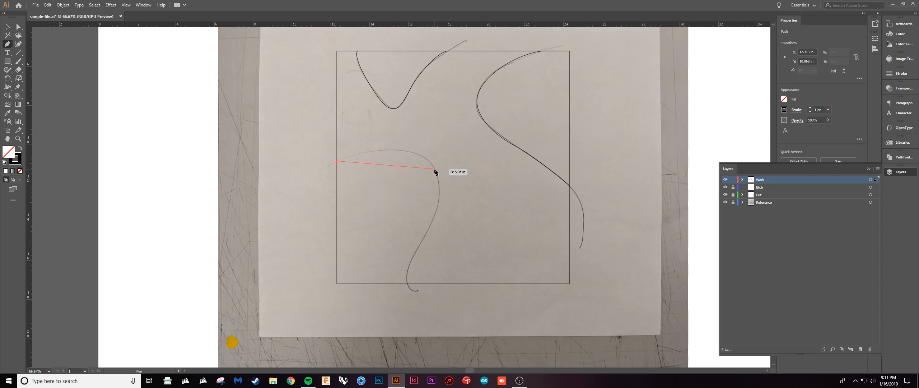
pyautogui.moveTo(436, 169); pyautogui.dragTo(456, 208)
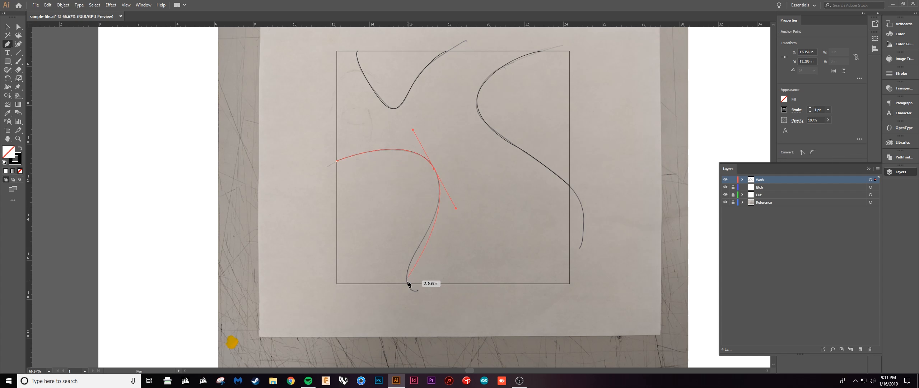
pyautogui.moveTo(421, 246); pyautogui.dragTo(415, 257)
pyautogui.moveTo(407, 284); pyautogui.dragTo(412, 304)
# Adjust the lower handle of the lower-left curve's middle anchor with the Direct Selection tool to match the sketch.
pyautogui.press('a')
pyautogui.click(435, 169)
pyautogui.moveTo(455, 206); pyautogui.dragTo(449, 199)
pyautogui.click(456, 208)
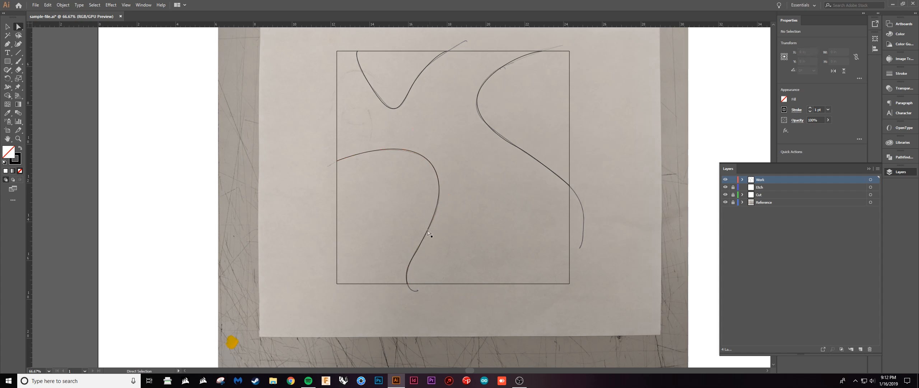
# Hide the Reference layer so only the cut square and the traced curves show on the artboard.
pyautogui.moveTo(474, 227); pyautogui.dragTo(447, 270)
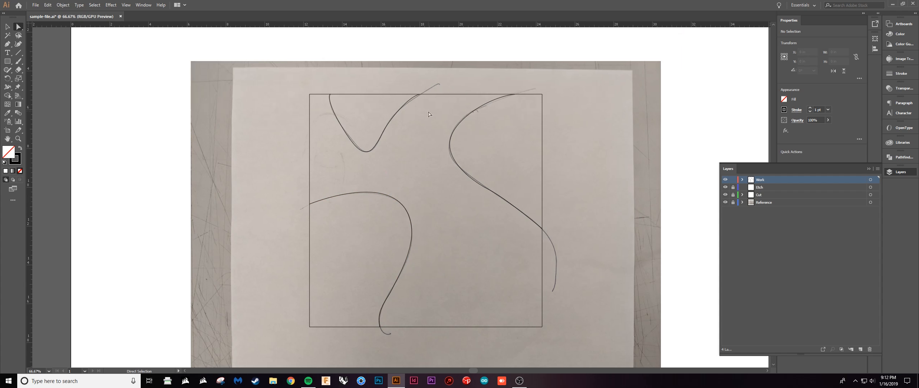
pyautogui.click(725, 202)
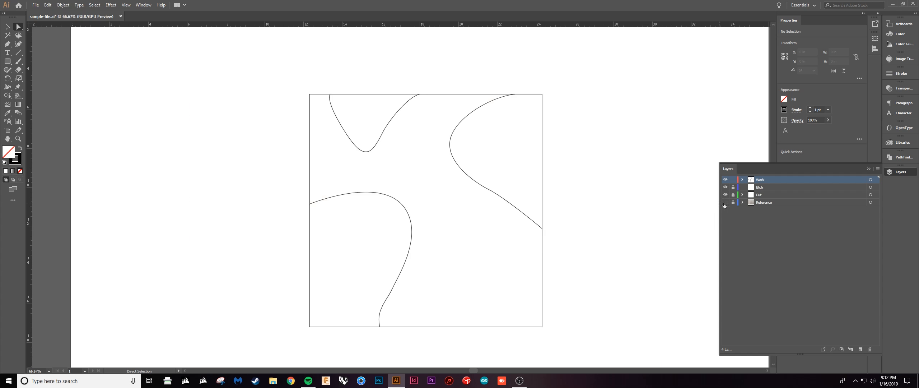
pyautogui.scroll(-1, 436, 178)
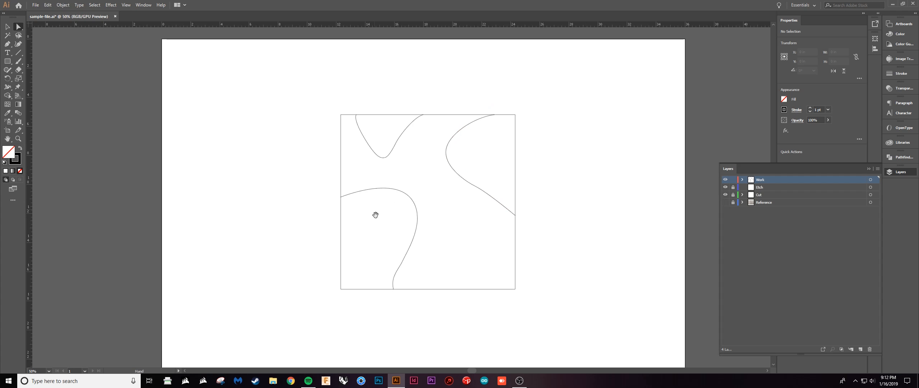
pyautogui.moveTo(376, 214); pyautogui.dragTo(385, 240)
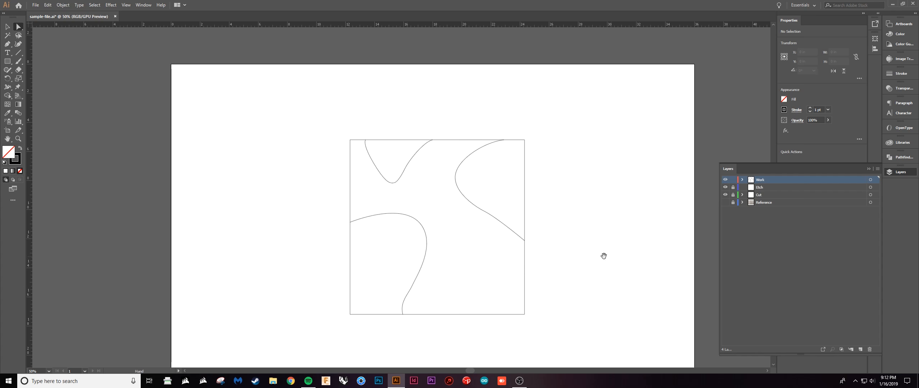
pyautogui.hscroll(1, 487, 254)
pyautogui.scroll(-1, 486, 254)
pyautogui.hscroll(1, 490, 248)
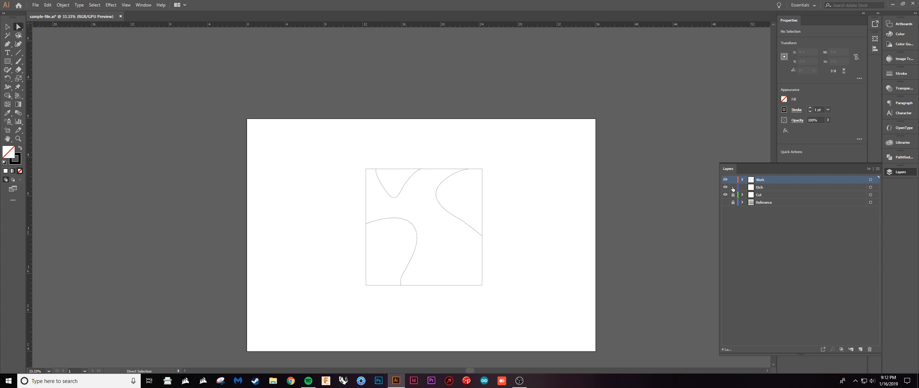
# Unlock the Etch layer, move the three traced curves from the Work layer onto it, and lock it again.
pyautogui.press('v')
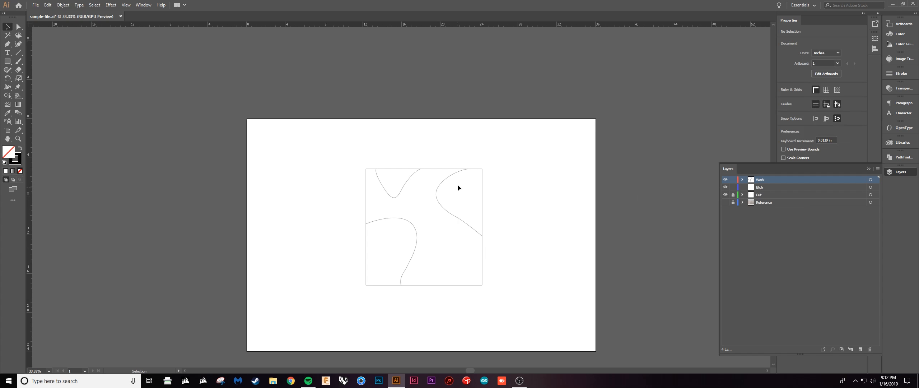
pyautogui.moveTo(400, 234); pyautogui.dragTo(402, 235)
pyautogui.scroll(1, 619, 230)
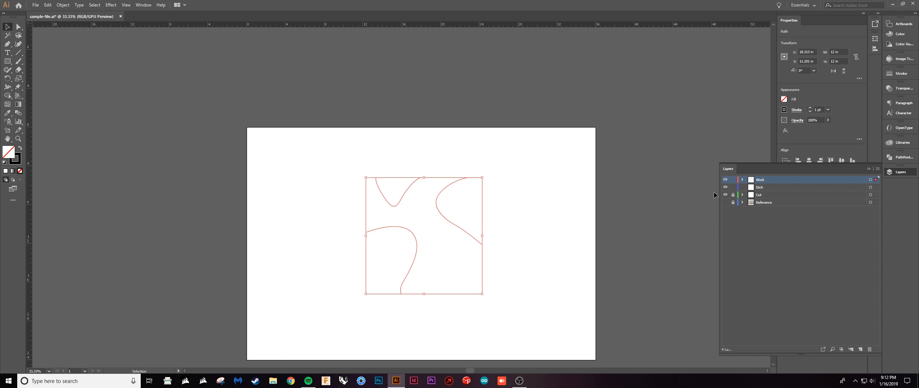
pyautogui.moveTo(877, 186); pyautogui.dragTo(877, 190)
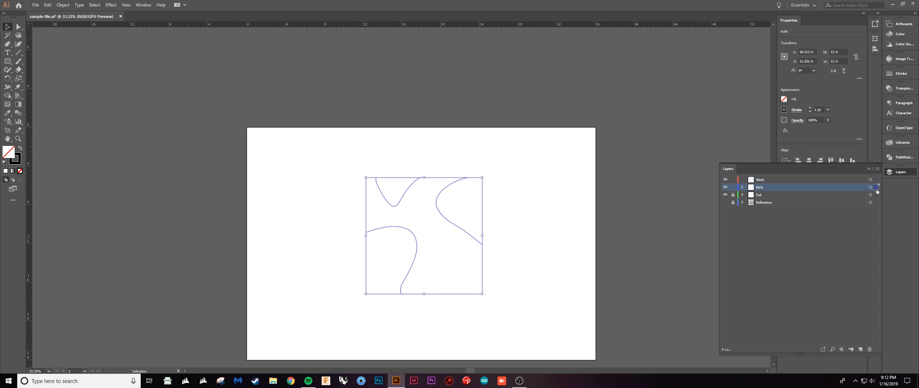
pyautogui.click(772, 234)
pyautogui.click(733, 187)
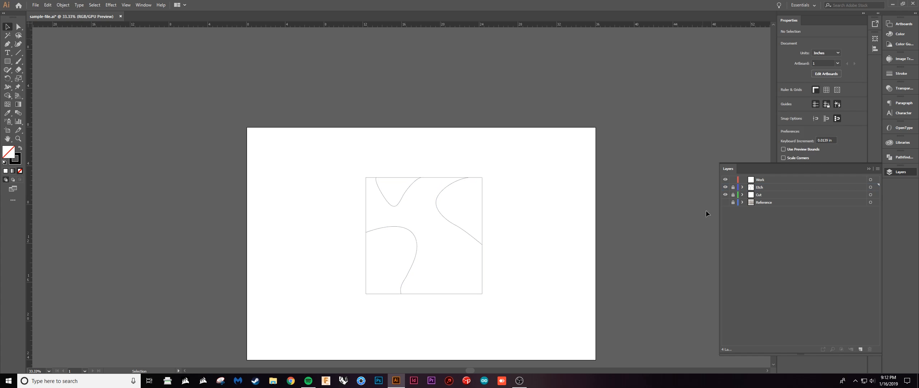
# Unlock the Cut layer, try moving the square away from the curves, undo the move, and relock the layer.
pyautogui.moveTo(508, 279); pyautogui.dragTo(513, 294)
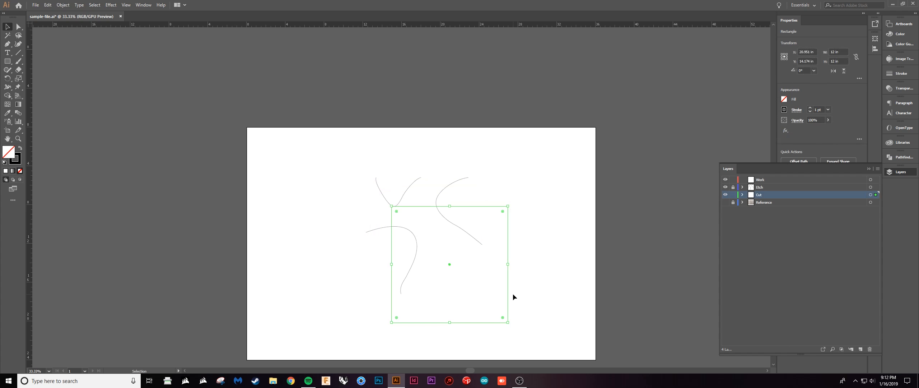
pyautogui.click(528, 292)
pyautogui.click(733, 195)
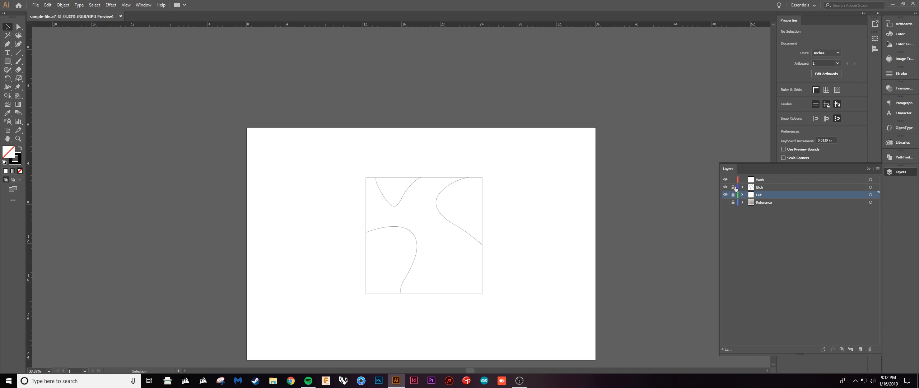
# Unlock the Etch layer, select its curves together and the right-hand curve alone to check them, and relock the layer.
pyautogui.moveTo(461, 200); pyautogui.dragTo(386, 256)
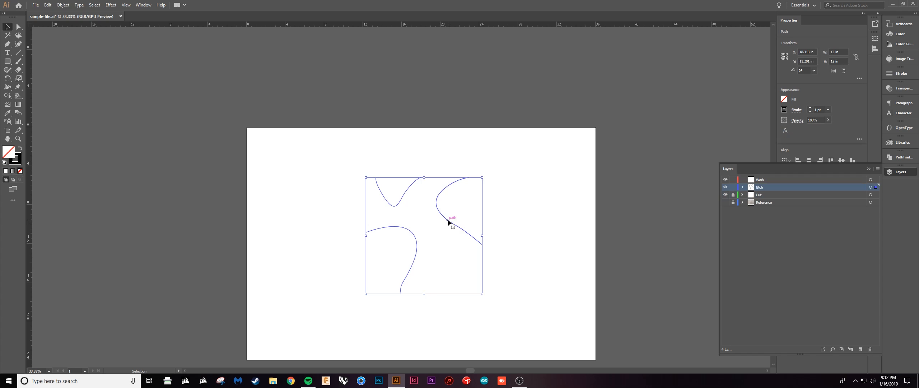
pyautogui.click(456, 230)
pyautogui.click(456, 226)
pyautogui.click(550, 247)
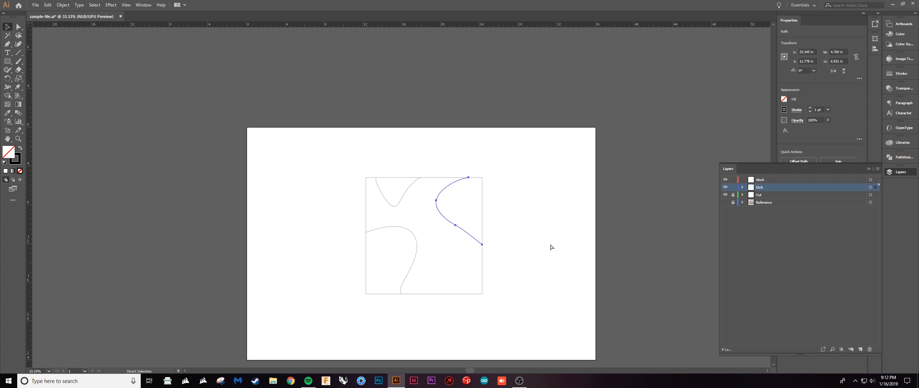
pyautogui.moveTo(565, 274); pyautogui.dragTo(544, 254)
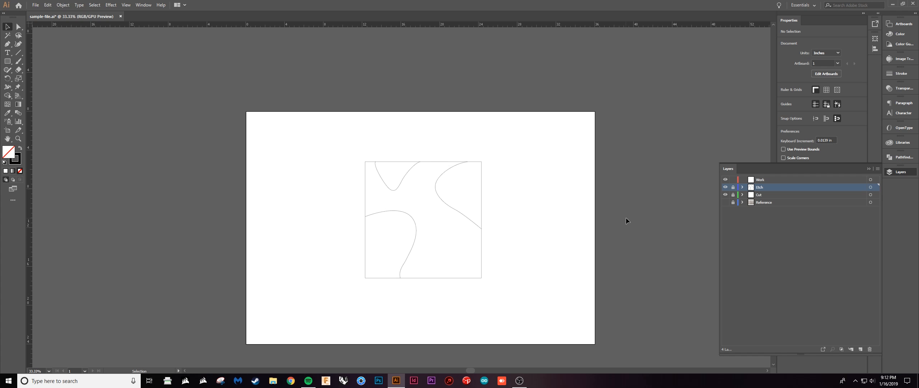
pyautogui.click(734, 186)
# Hide the Etch and Cut layers and make the Work layer active.
pyautogui.click(726, 187)
pyautogui.click(726, 195)
pyautogui.click(788, 220)
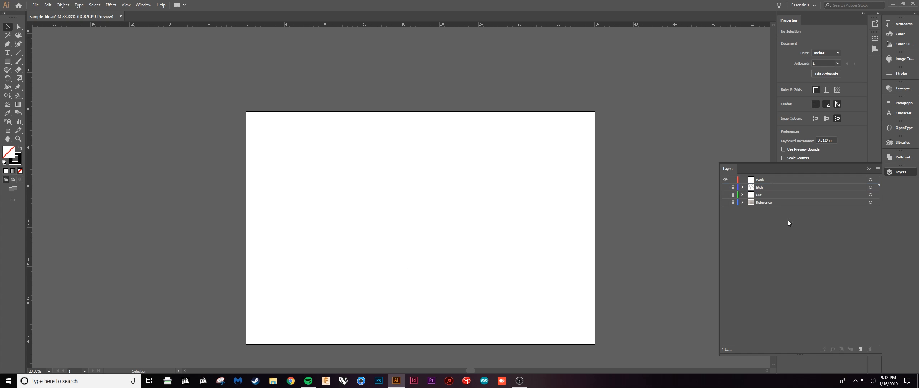
pyautogui.click(772, 183)
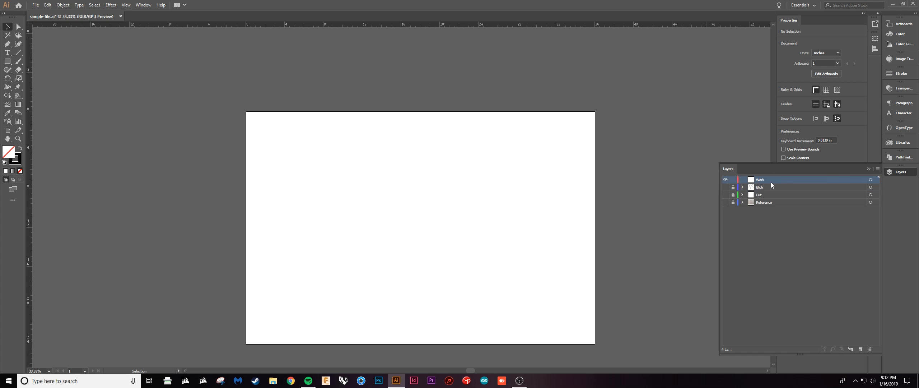
# Activate the Rectangle tool and show the Pathfinder options in place of the layer list.
pyautogui.click(7, 62)
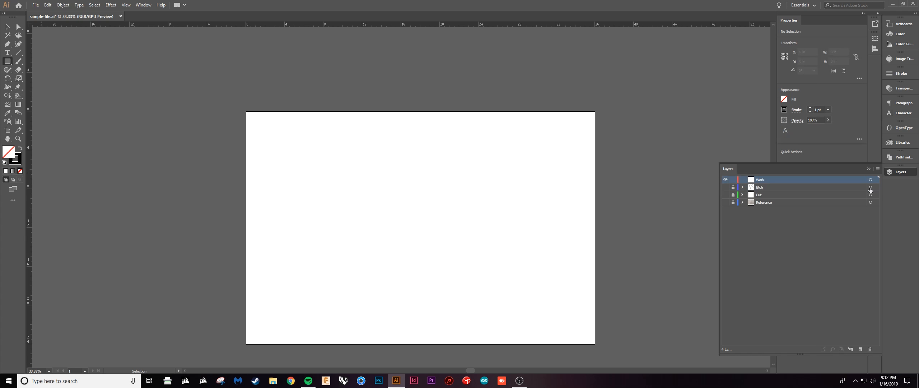
pyautogui.click(869, 169)
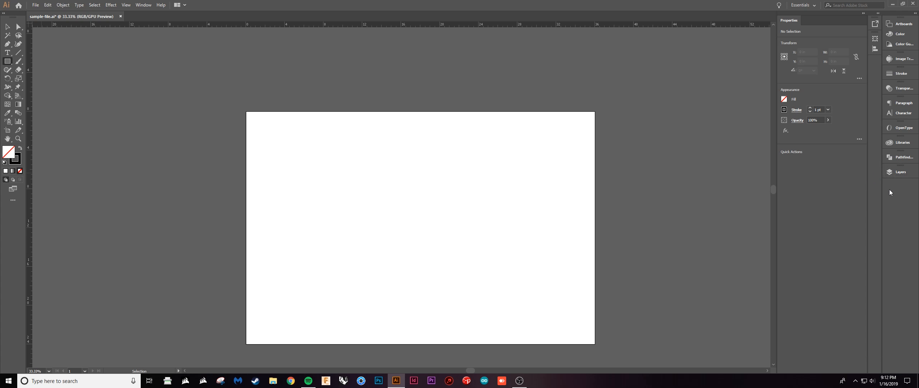
pyautogui.click(902, 158)
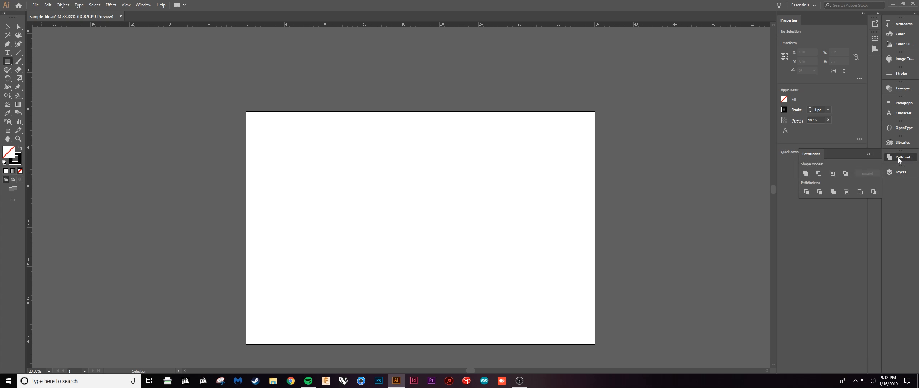
pyautogui.click(143, 5)
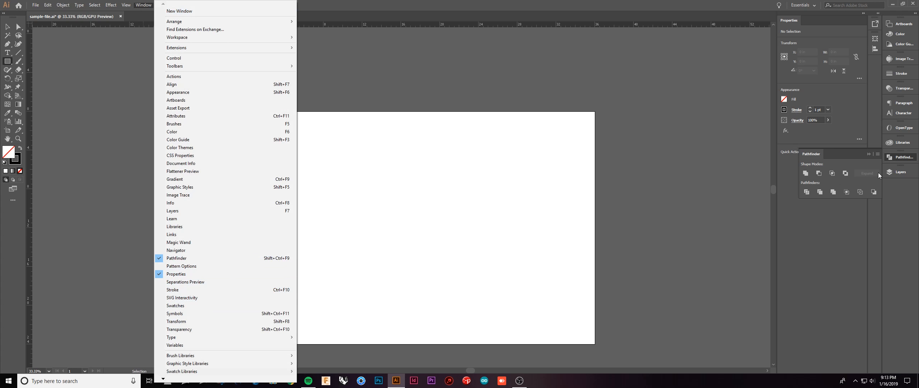
pyautogui.click(845, 158)
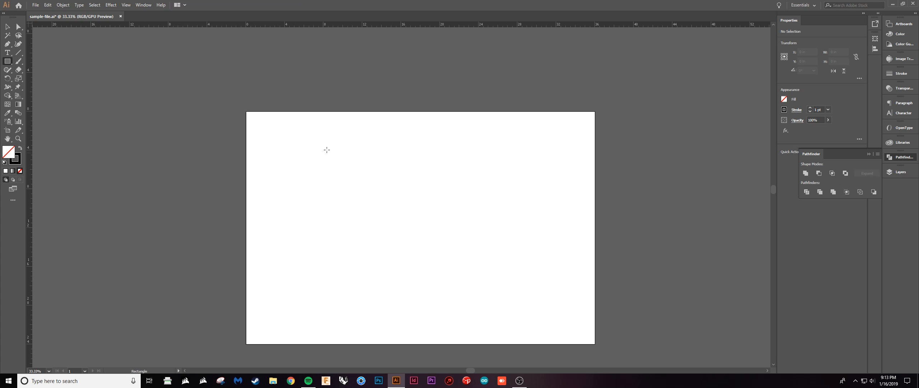
# Draw two overlapping black-filled rectangles without stroke on the Work layer, about 8.3 by 8.3 in and 9.4 by 8.7 in.
pyautogui.moveTo(309, 153); pyautogui.dragTo(390, 234)
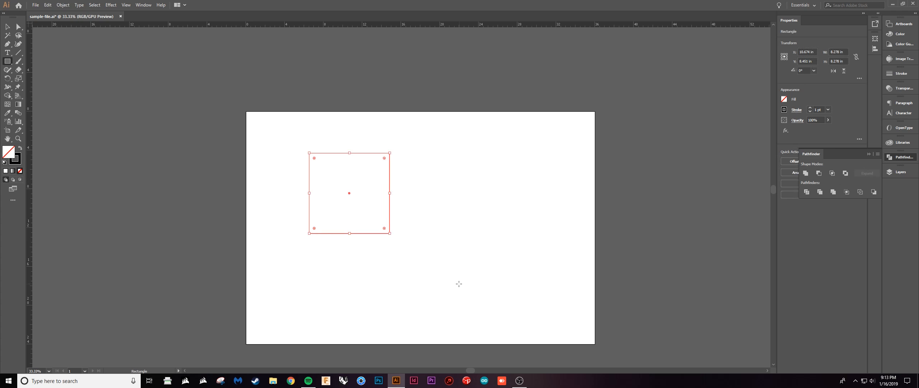
pyautogui.hotkey('shift', 'x')
pyautogui.moveTo(463, 291); pyautogui.dragTo(371, 206)
pyautogui.press('v')
pyautogui.click(497, 253)
pyautogui.moveTo(451, 261); pyautogui.dragTo(437, 251)
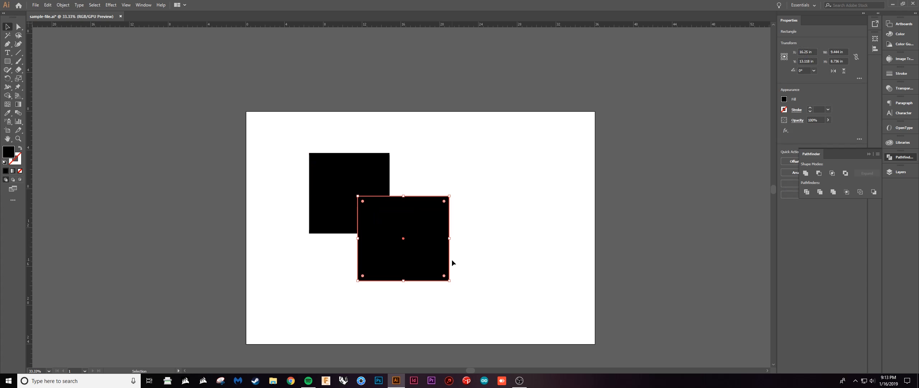
pyautogui.click(475, 287)
# Try Pathfinder Unite on both rectangles, move the merged shape, and undo the move and the union.
pyautogui.moveTo(503, 257); pyautogui.dragTo(343, 173)
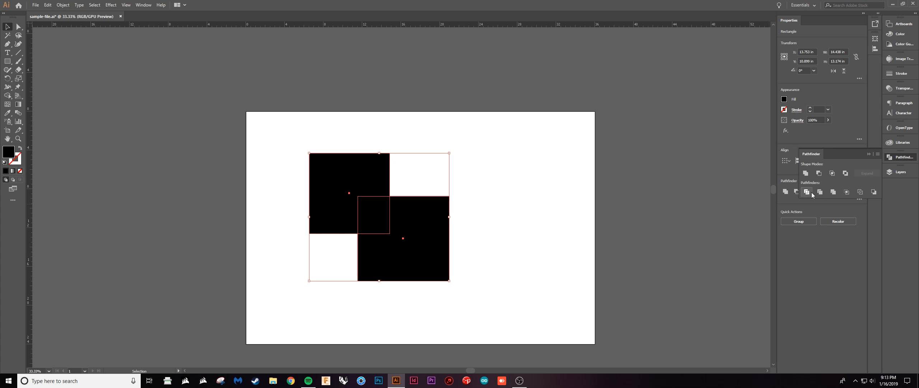
pyautogui.click(806, 173)
pyautogui.click(581, 260)
pyautogui.moveTo(404, 249); pyautogui.dragTo(452, 255)
pyautogui.hotkey('ctrl', 'z')
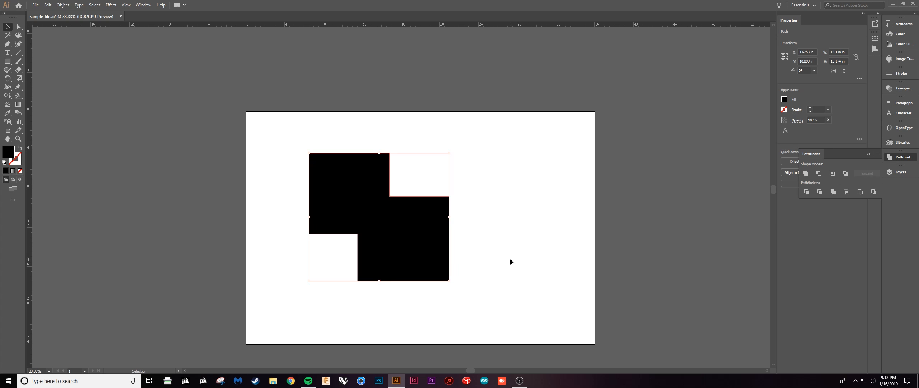
pyautogui.hotkey('ctrl', 'z')
# Divide the two overlapping rectangles with Pathfinder and ungroup the resulting pieces.
pyautogui.click(807, 192)
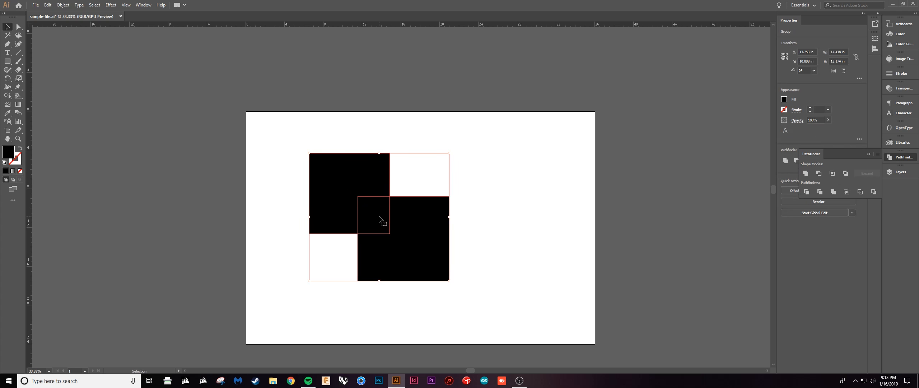
pyautogui.press('ctrl')
pyautogui.click(477, 243)
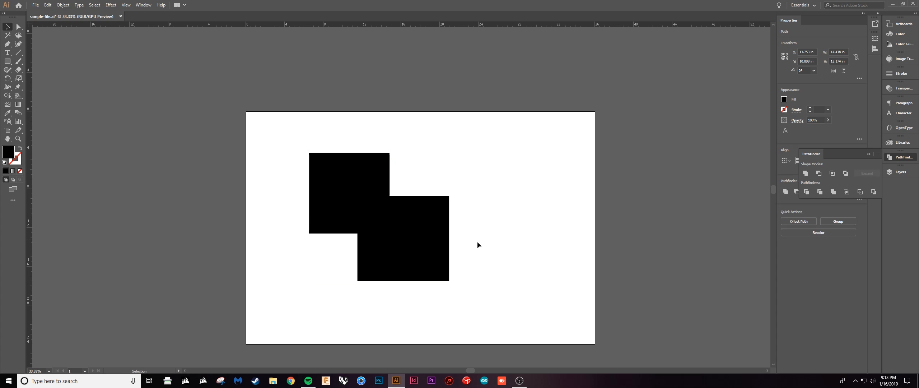
# Move the lower-right piece and the overlap piece apart to inspect the division, and undo the moves.
pyautogui.moveTo(423, 242); pyautogui.dragTo(483, 285)
pyautogui.moveTo(380, 223); pyautogui.dragTo(377, 264)
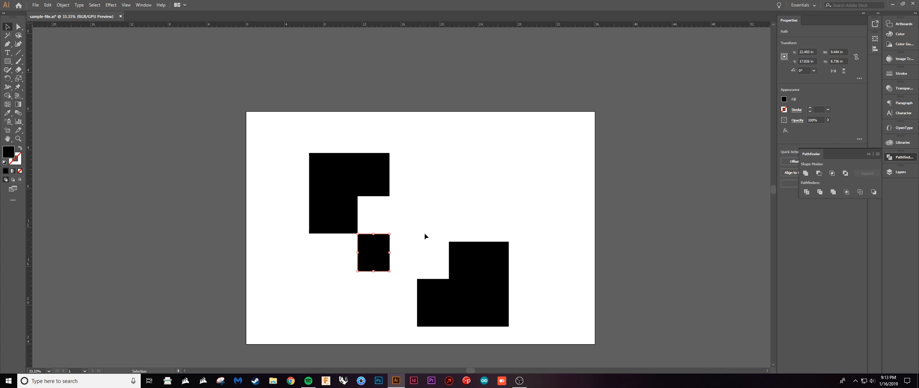
pyautogui.click(424, 234)
pyautogui.hotkey('ctrl', 'z')
pyautogui.hotkey('ctrl', 'z')
pyautogui.hotkey('ctrl', 'z')
pyautogui.hotkey('ctrl', 'z')
pyautogui.hotkey('ctrl', 'z')
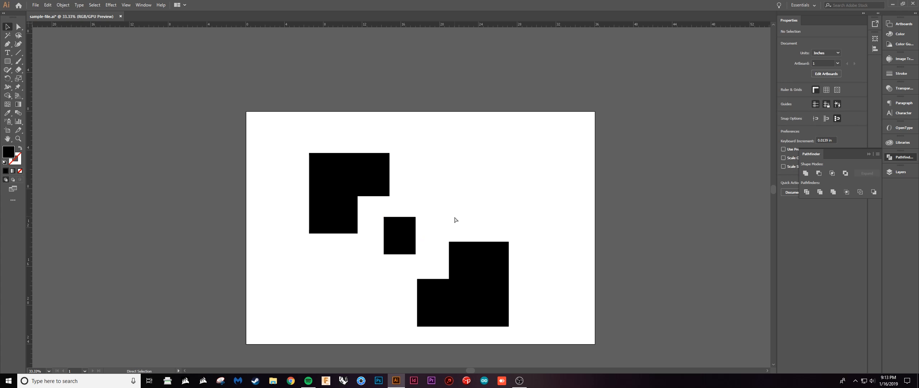
pyautogui.click(503, 251)
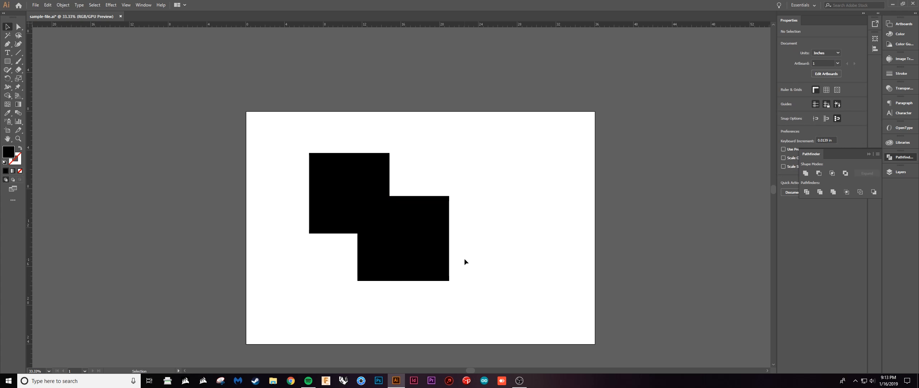
# Draw a closed black-filled curved shape about 18.4 in tall with the Pen tool, overlapping the lower-right rectangle.
pyautogui.click(7, 62)
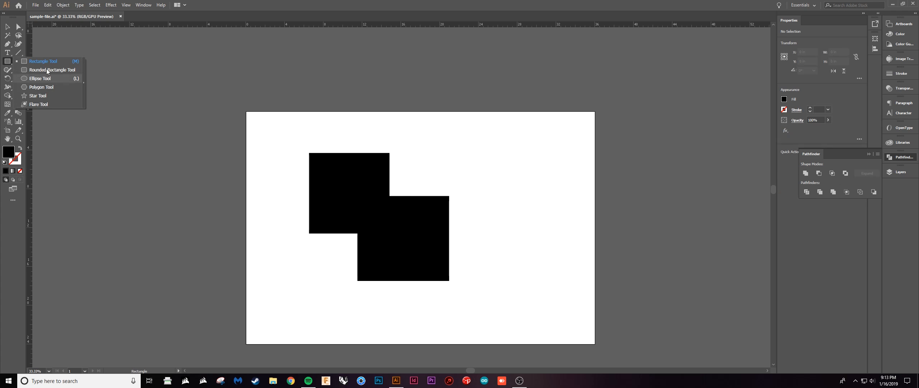
pyautogui.press('v')
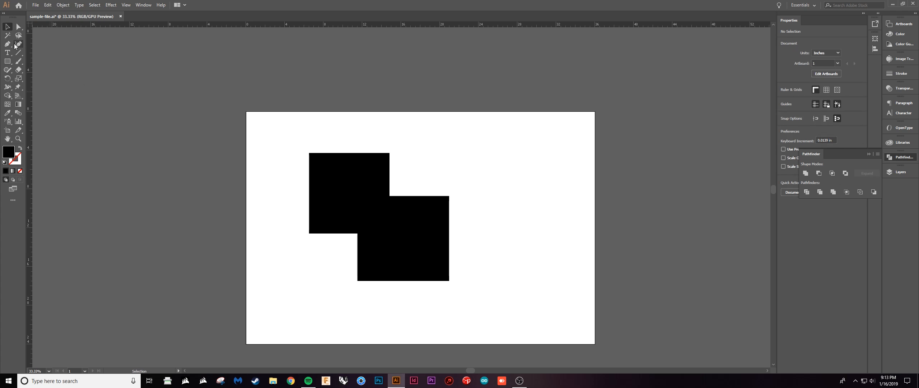
pyautogui.press('p')
pyautogui.click(484, 174)
pyautogui.click(413, 185)
pyautogui.moveTo(411, 191); pyautogui.dragTo(406, 252)
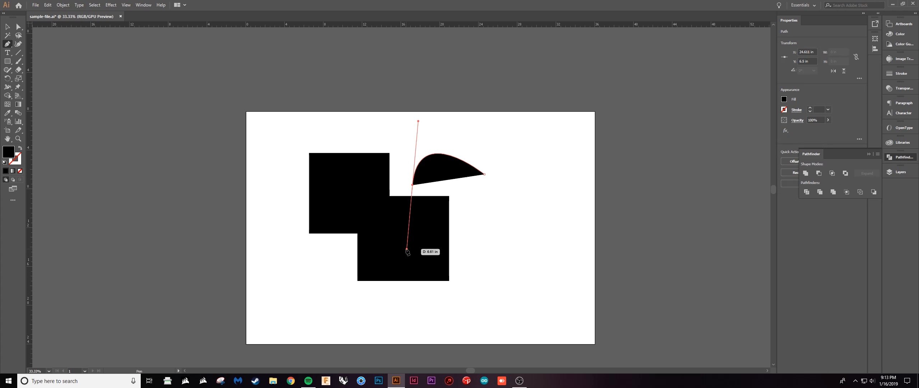
pyautogui.moveTo(439, 328); pyautogui.dragTo(504, 303)
pyautogui.moveTo(506, 243); pyautogui.dragTo(463, 153)
pyautogui.press('v')
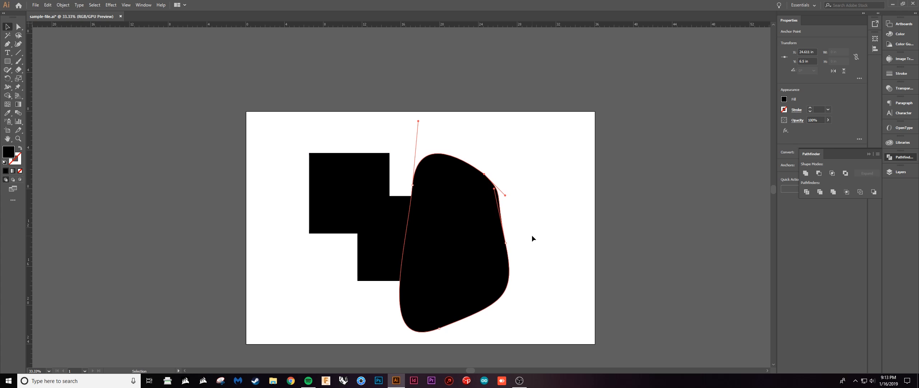
# Divide the curved shape and the lower-right rectangle's pieces with Pathfinder.
pyautogui.moveTo(544, 195); pyautogui.dragTo(408, 259)
pyautogui.click(808, 191)
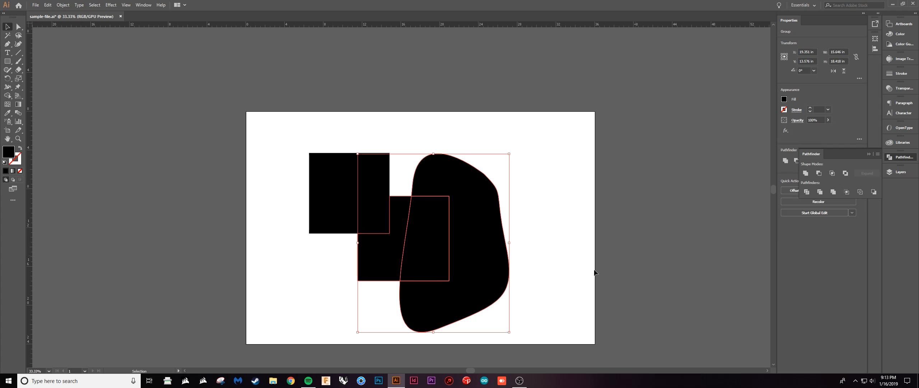
# Ungroup the divided pieces and delete the piece where the curved shape overlaps the lower-right rectangle.
pyautogui.hotkey('ctrl', 'shift', 'g')
pyautogui.click(552, 282)
pyautogui.click(430, 232)
pyautogui.press('Delete')
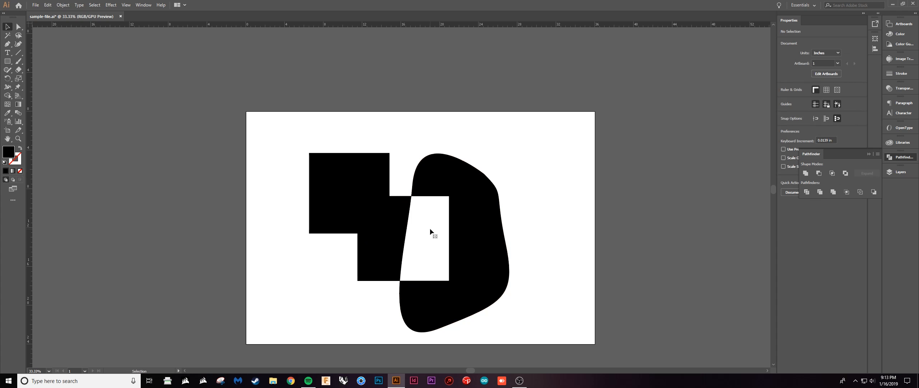
# Move the remaining notched curved piece away from the rectangle pieces, leaving a clear gap between them.
pyautogui.moveTo(441, 175); pyautogui.dragTo(475, 171)
pyautogui.click(564, 231)
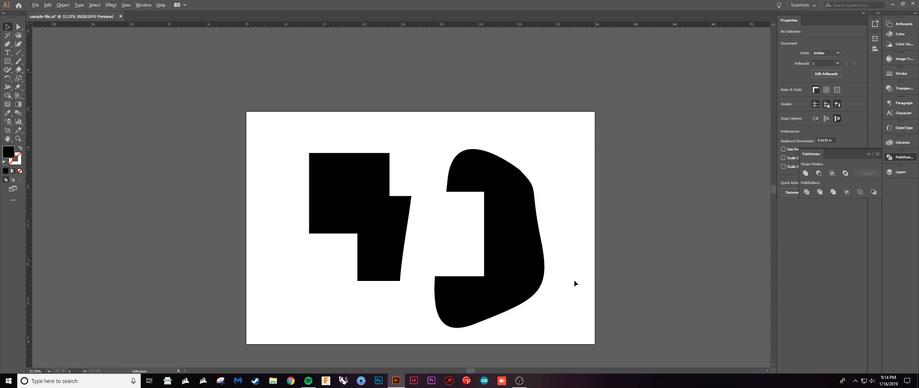
pyautogui.scroll(-1, 575, 280)
pyautogui.moveTo(573, 326); pyautogui.dragTo(551, 314)
pyautogui.scroll(1, 512, 247)
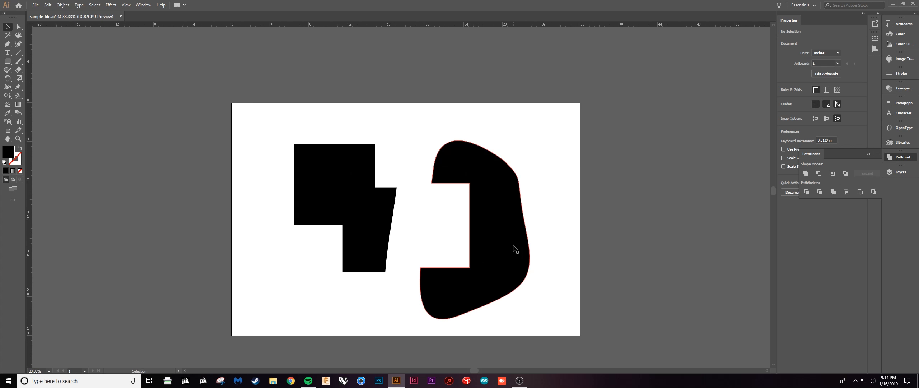
pyautogui.moveTo(503, 255); pyautogui.dragTo(514, 271)
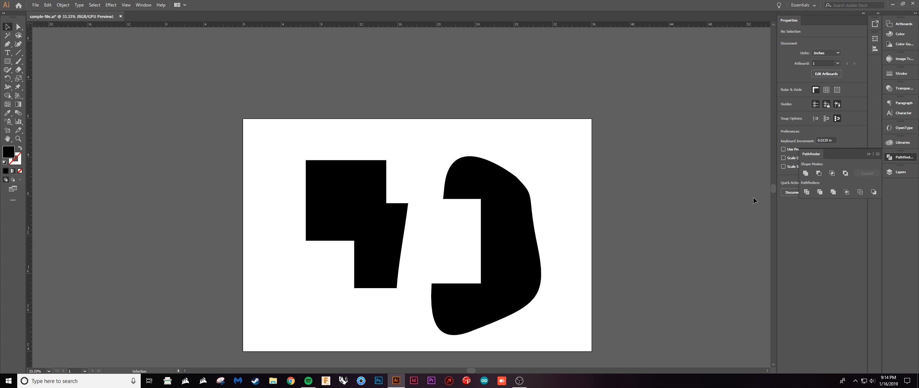
pyautogui.moveTo(508, 256); pyautogui.dragTo(514, 238)
pyautogui.moveTo(528, 248); pyautogui.dragTo(515, 257)
pyautogui.click(565, 243)
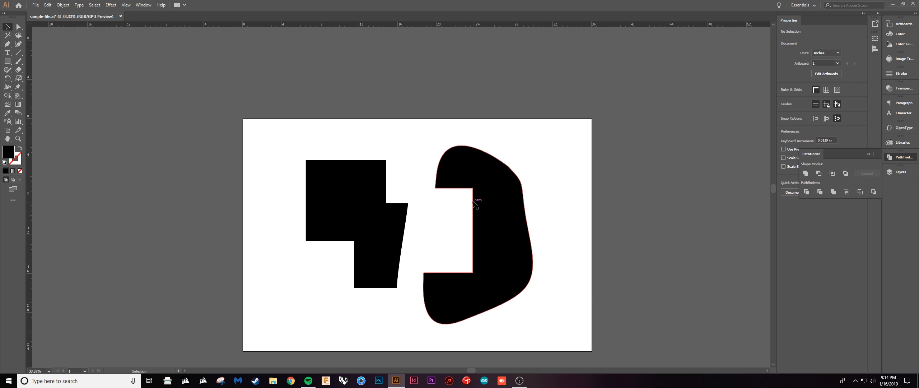
# Delete all the black sample shapes from the artboard.
pyautogui.press('space')
pyautogui.moveTo(488, 190); pyautogui.dragTo(480, 203)
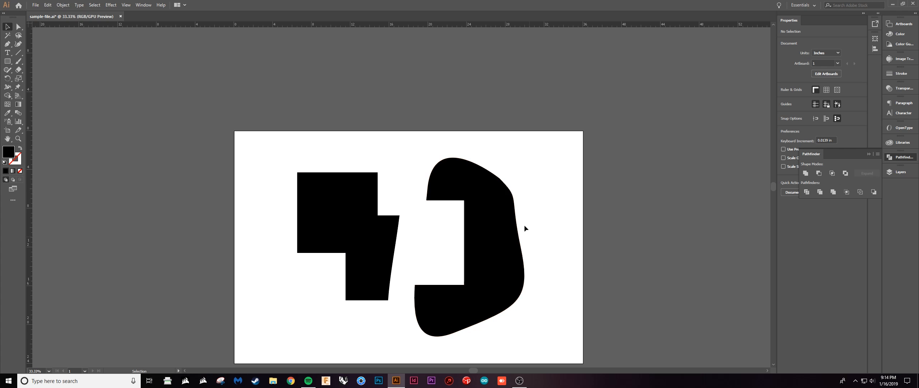
pyautogui.scroll(-2, 528, 248)
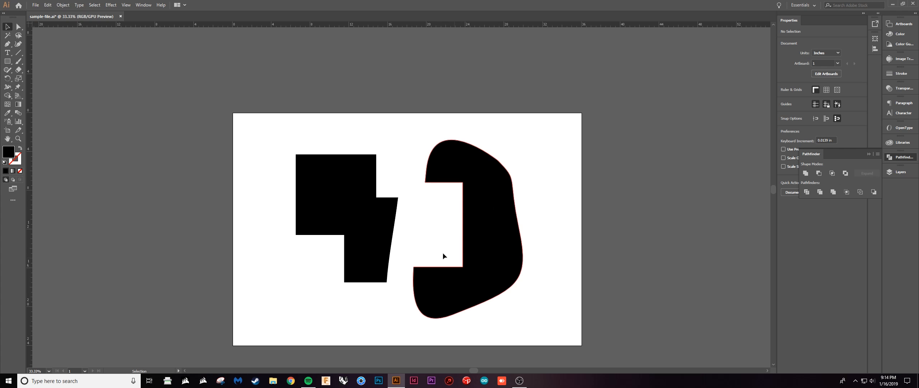
pyautogui.moveTo(421, 258); pyautogui.dragTo(418, 253)
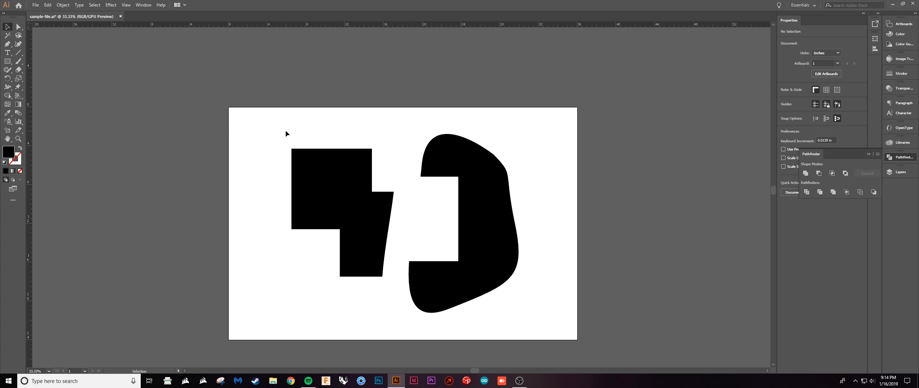
pyautogui.moveTo(285, 131); pyautogui.dragTo(509, 299)
pyautogui.press('Delete')
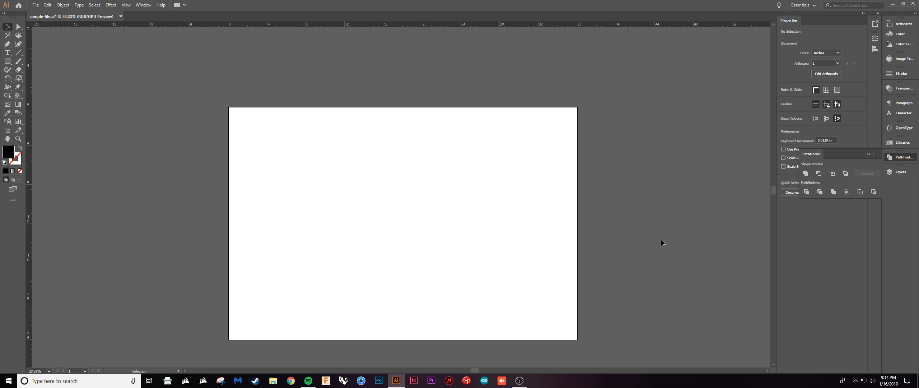
# Show the Etch and Cut layers again so the square and its fold curves are displayed on the artboard.
pyautogui.click(900, 172)
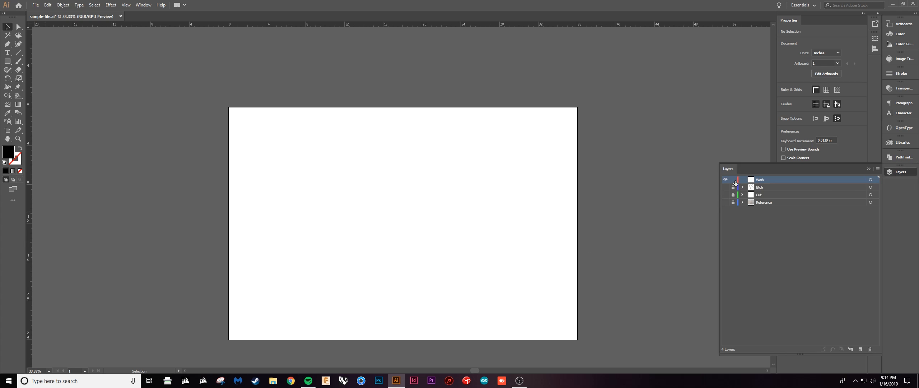
pyautogui.click(726, 187)
pyautogui.click(726, 202)
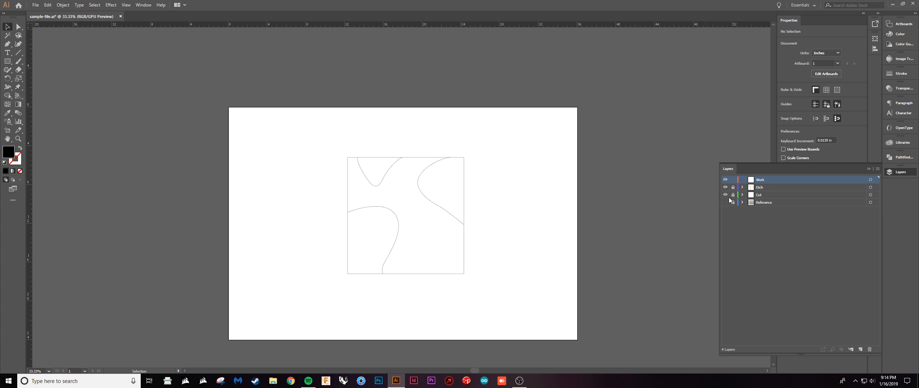
pyautogui.moveTo(530, 232); pyautogui.dragTo(531, 234)
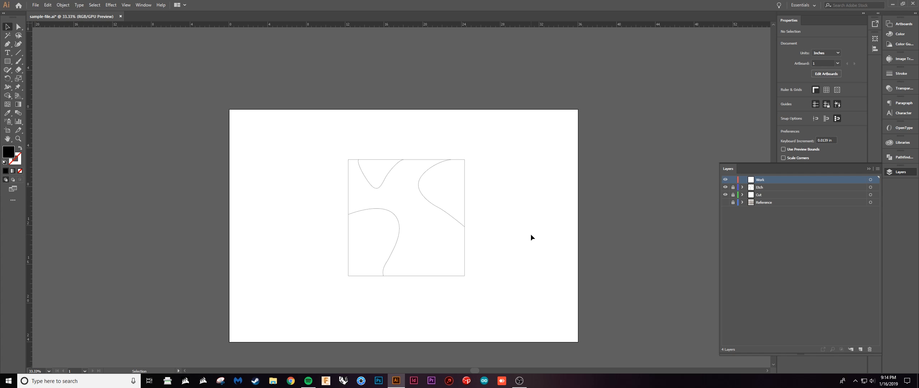
pyautogui.click(870, 169)
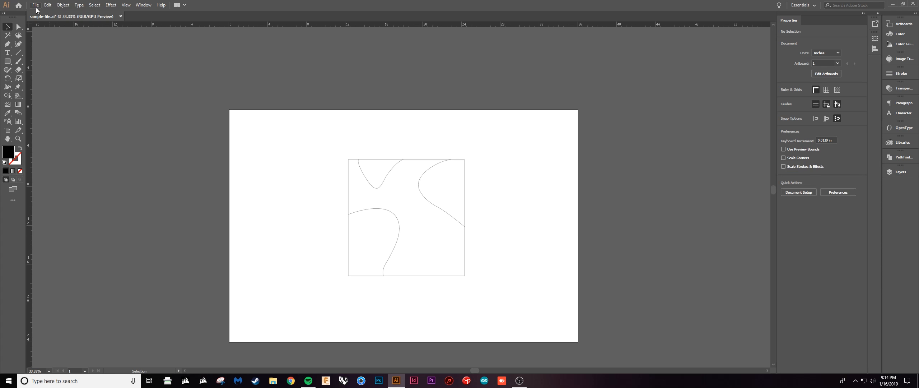